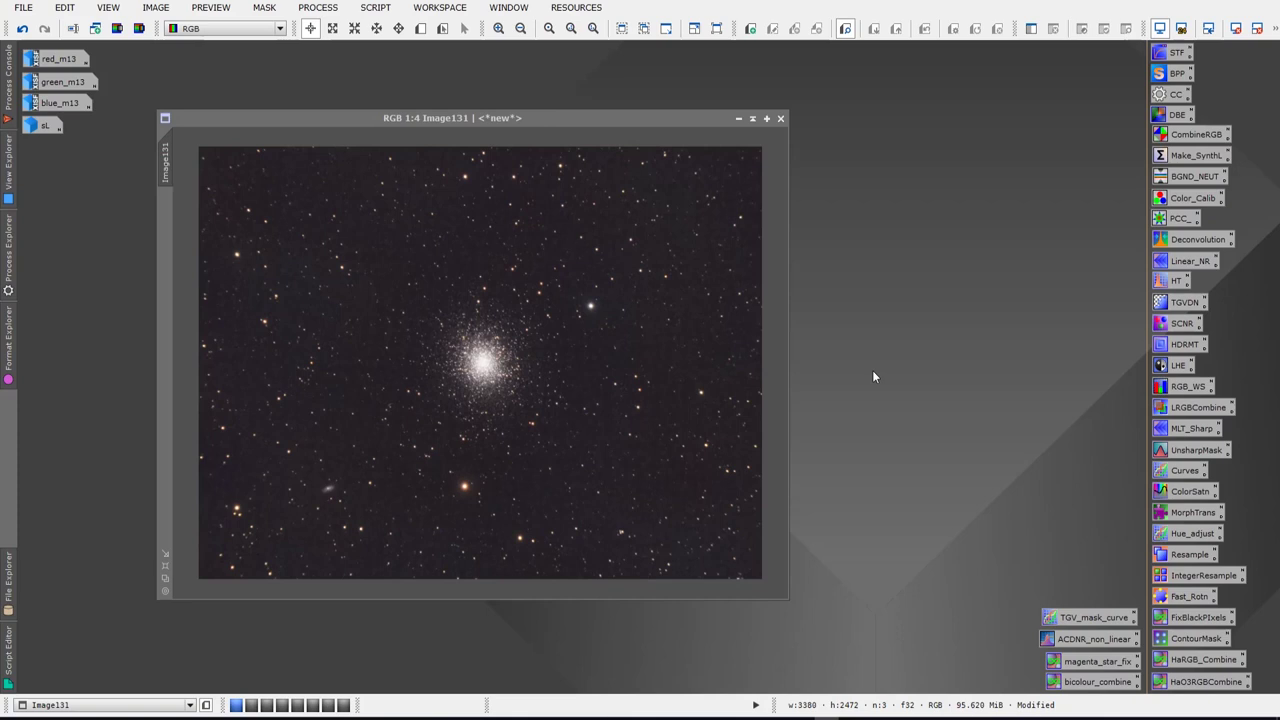
- Zoom Image131 in to 2:1 over the M13 cluster core
{"action": "scroll", "coordinate": [461, 367], "scroll_direction": "up", "scroll_amount": 4}
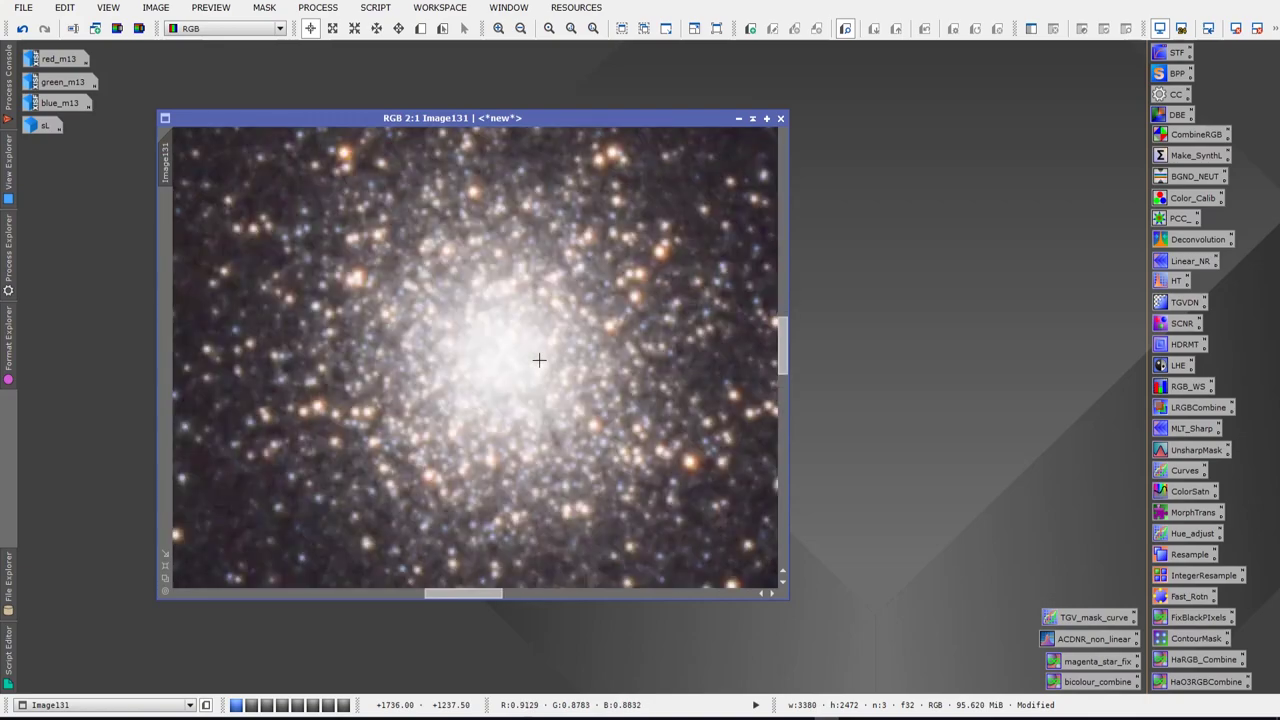
{"action": "scroll", "coordinate": [539, 360], "scroll_direction": "down", "scroll_amount": 2}
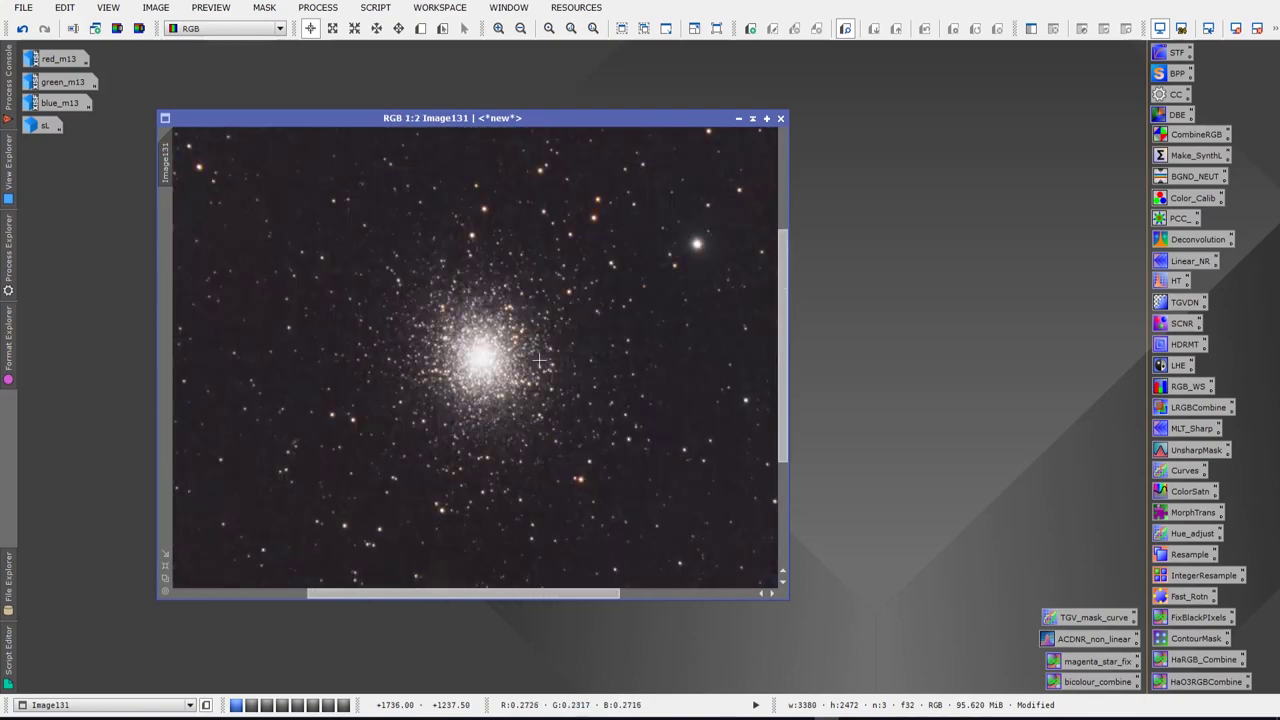
{"action": "scroll", "coordinate": [507, 360], "scroll_direction": "up", "scroll_amount": 2}
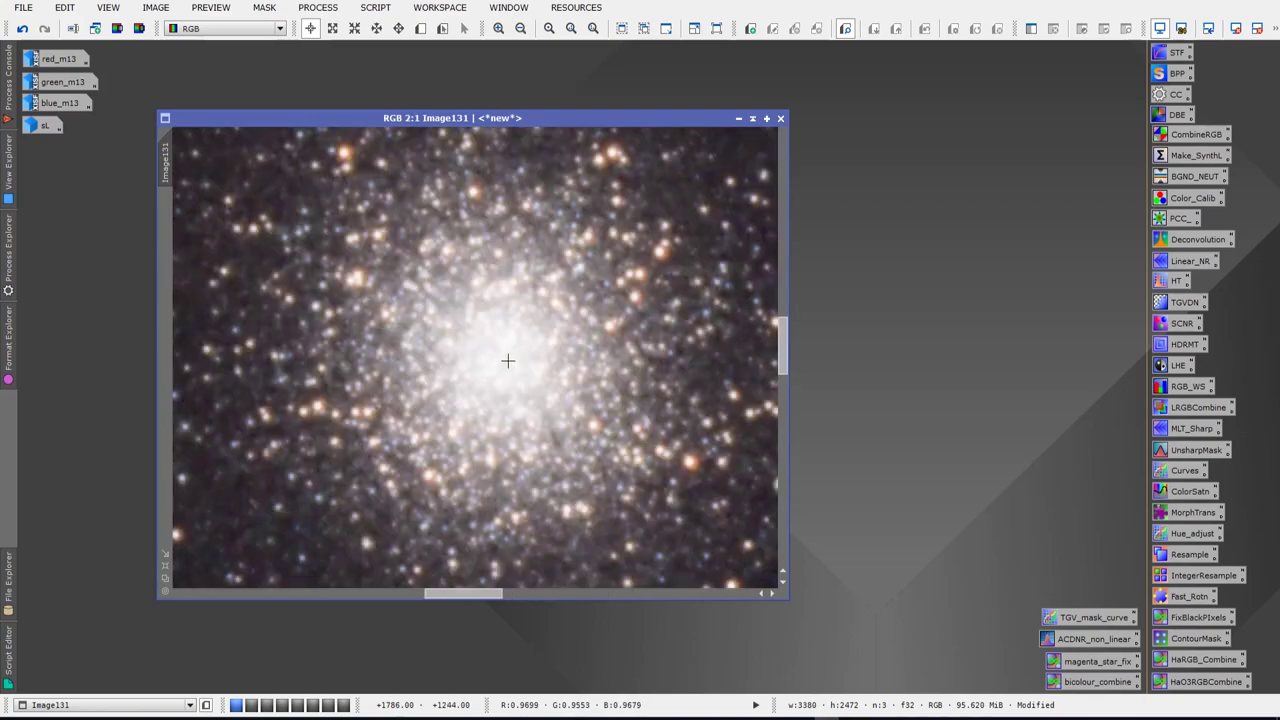
{"action": "scroll", "coordinate": [507, 360], "scroll_direction": "down", "scroll_amount": 2}
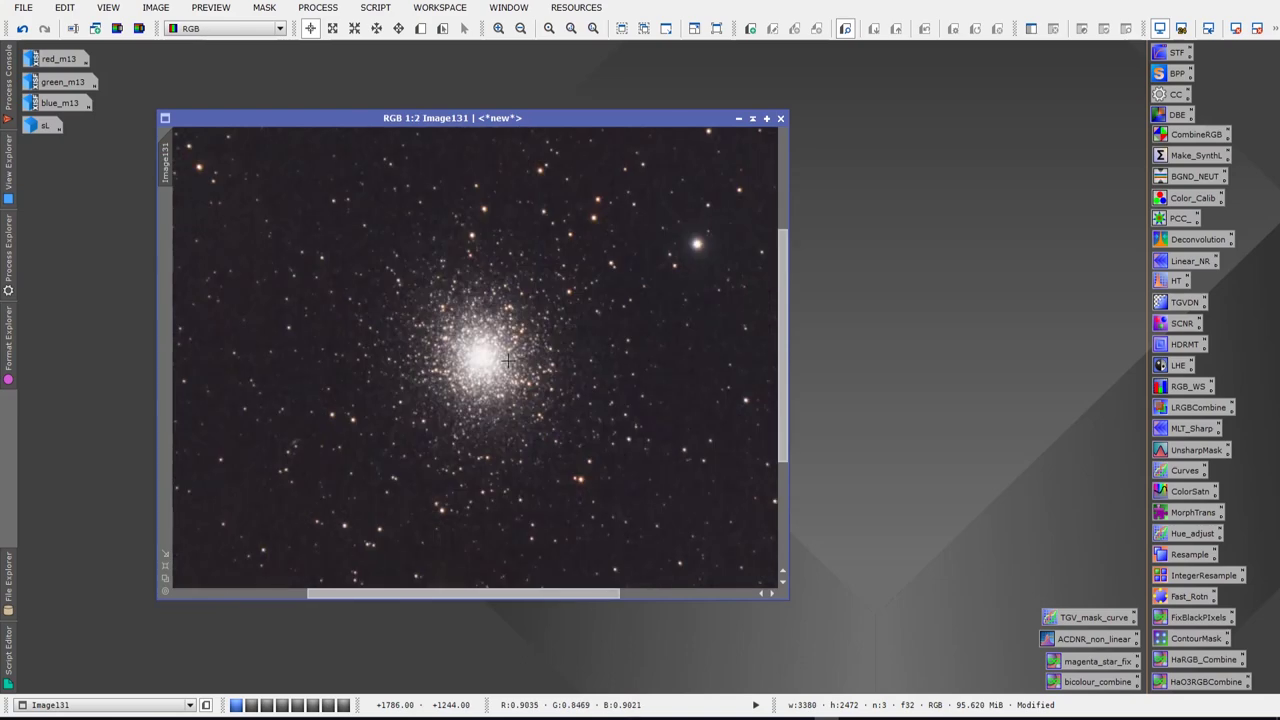
{"action": "scroll", "coordinate": [507, 360], "scroll_direction": "up", "scroll_amount": 2}
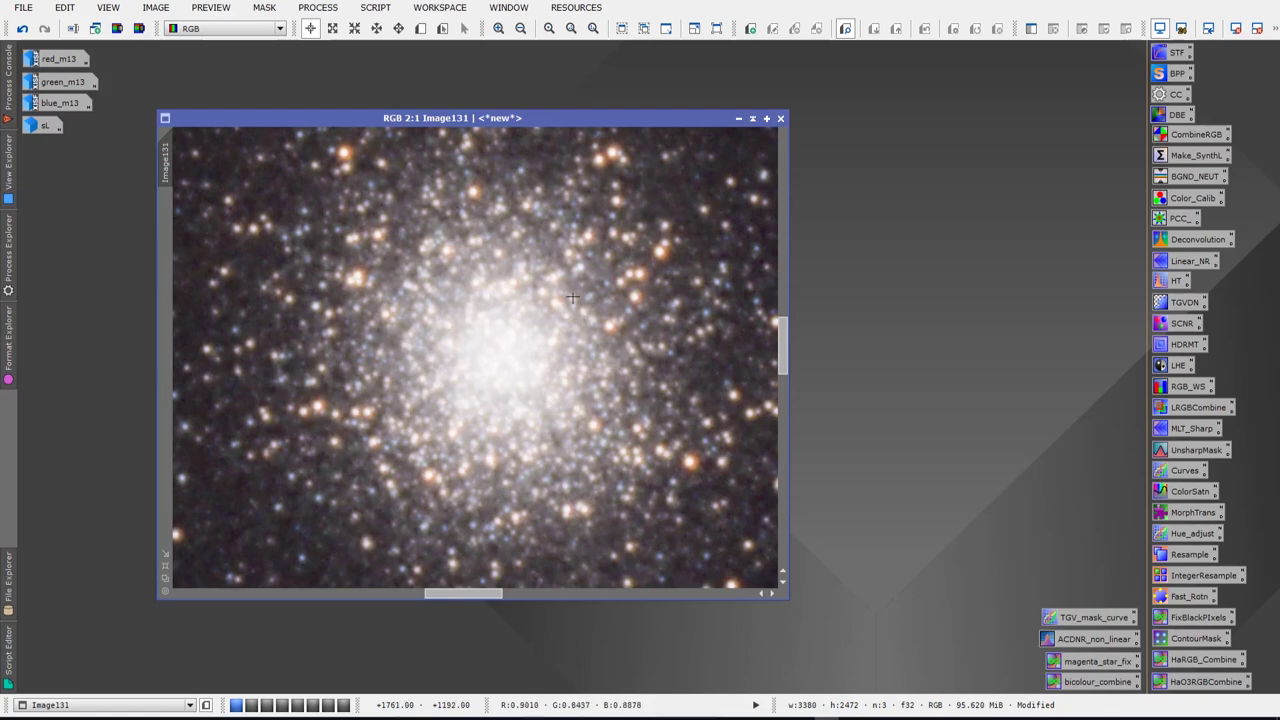
{"action": "left_click", "coordinate": [324, 9]}
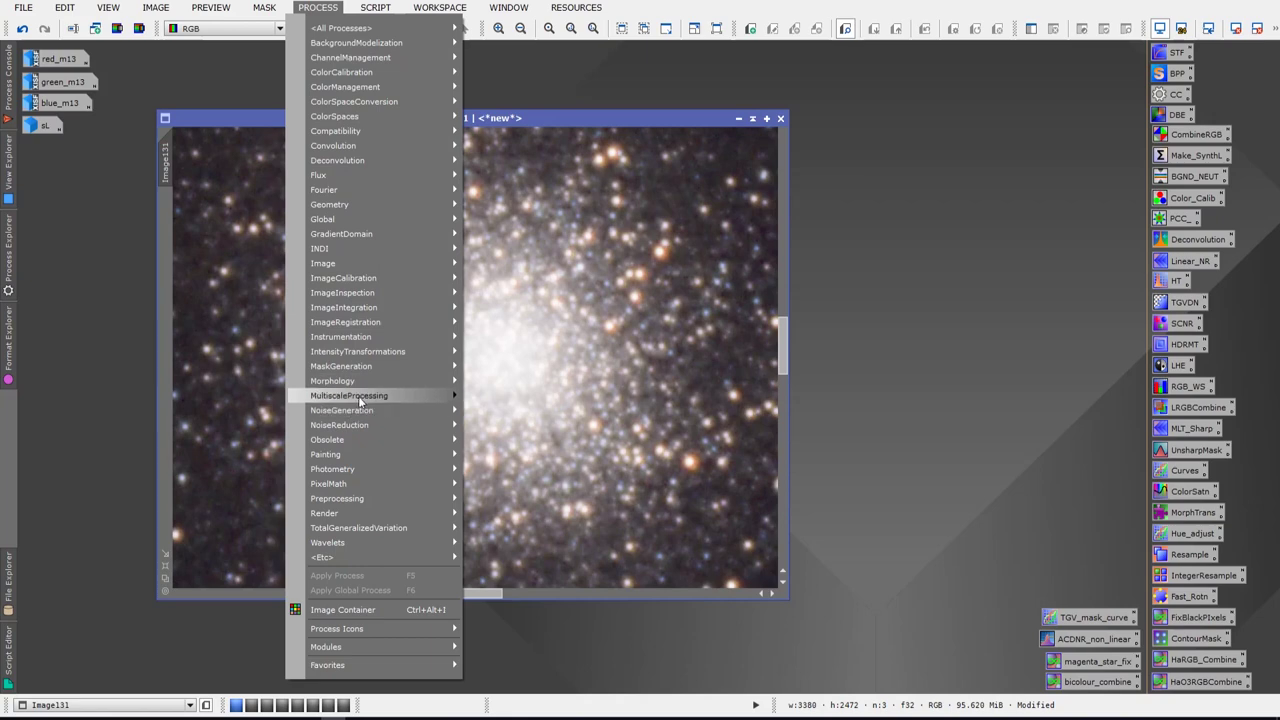
- Open HDRMultiscaleTransform (6 layers, lightness mask) and place it beside the M13 image
{"action": "mouse_move", "coordinate": [361, 401]}
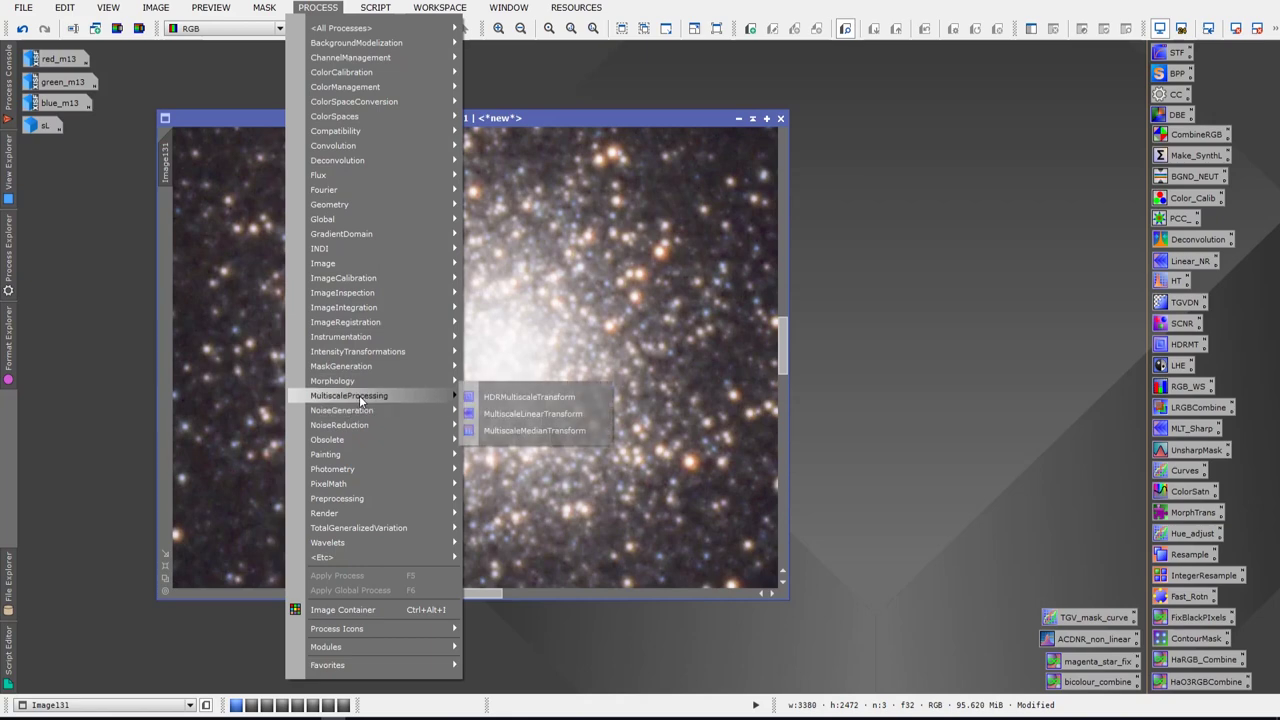
{"action": "left_click", "coordinate": [521, 401]}
{"action": "left_click_drag", "start_coordinate": [985, 414], "coordinate": [975, 141]}
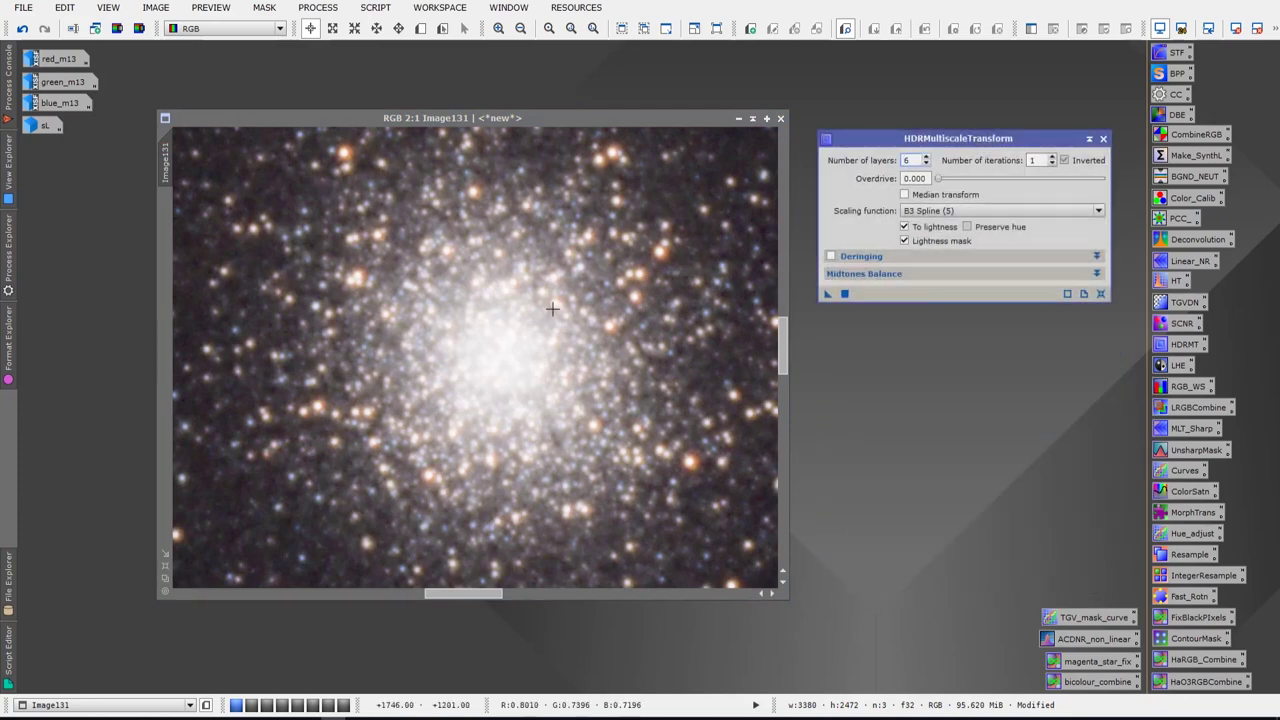
{"action": "scroll", "coordinate": [538, 316], "scroll_direction": "down", "scroll_amount": 2}
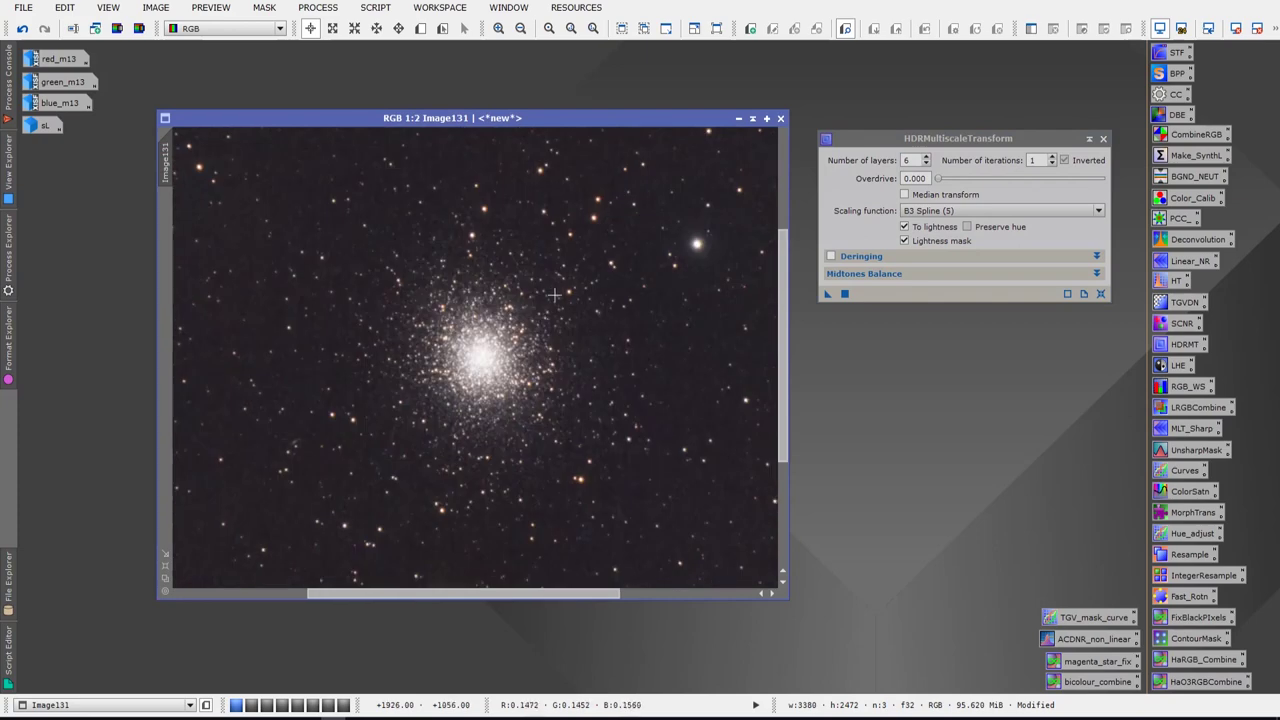
{"action": "scroll", "coordinate": [530, 292], "scroll_direction": "down", "scroll_amount": 1}
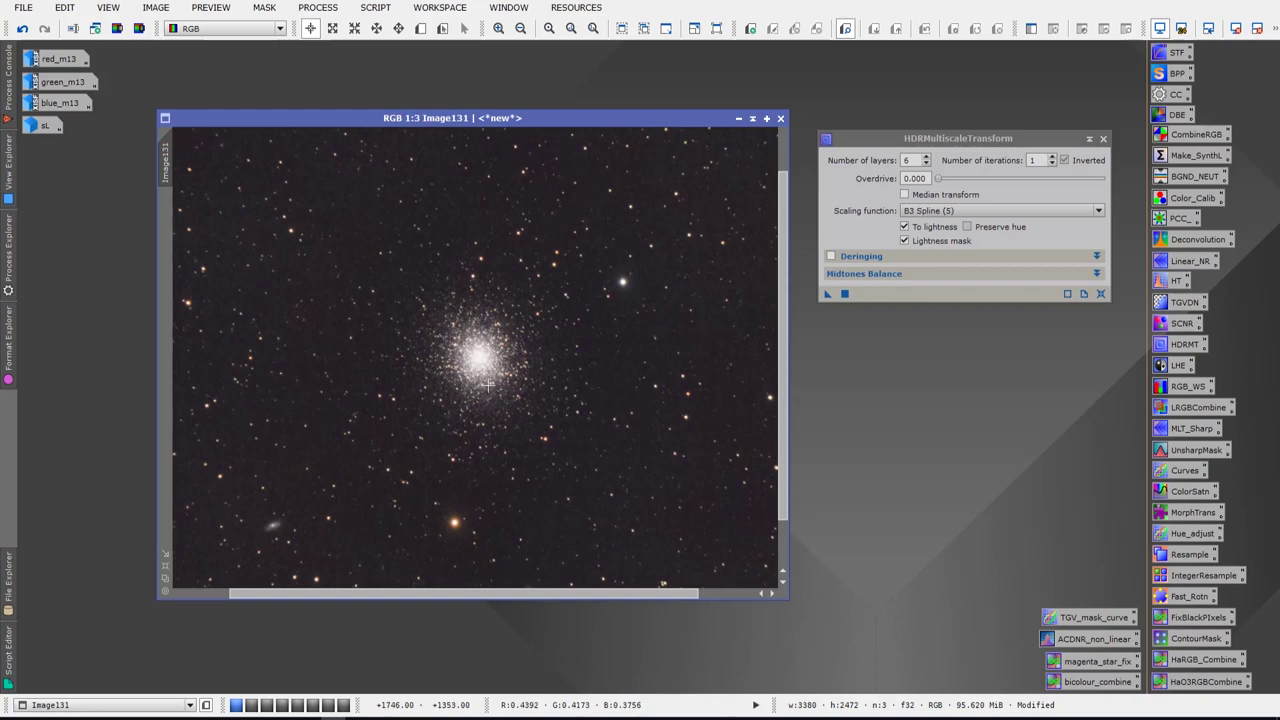
- Generate range_mask with RangeSelection at lower limit 0.33 and smoothness 77 using real-time preview
{"action": "left_click", "coordinate": [309, 9]}
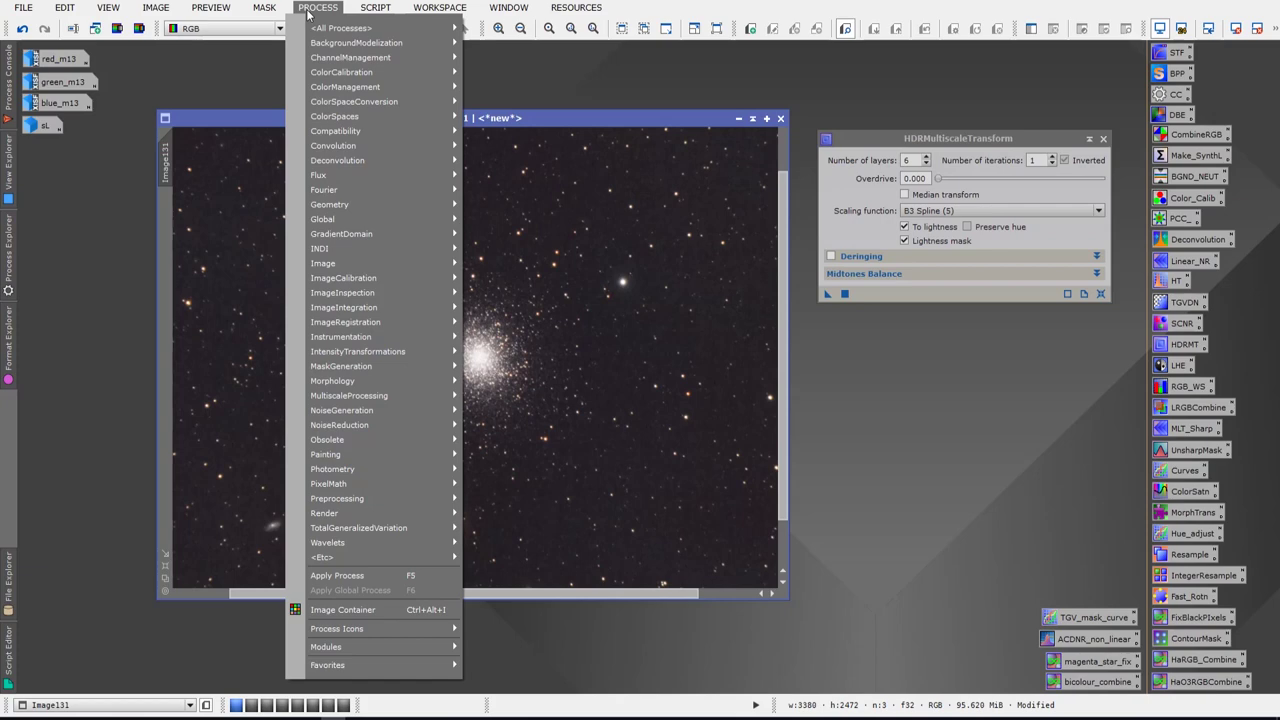
{"action": "mouse_move", "coordinate": [370, 366]}
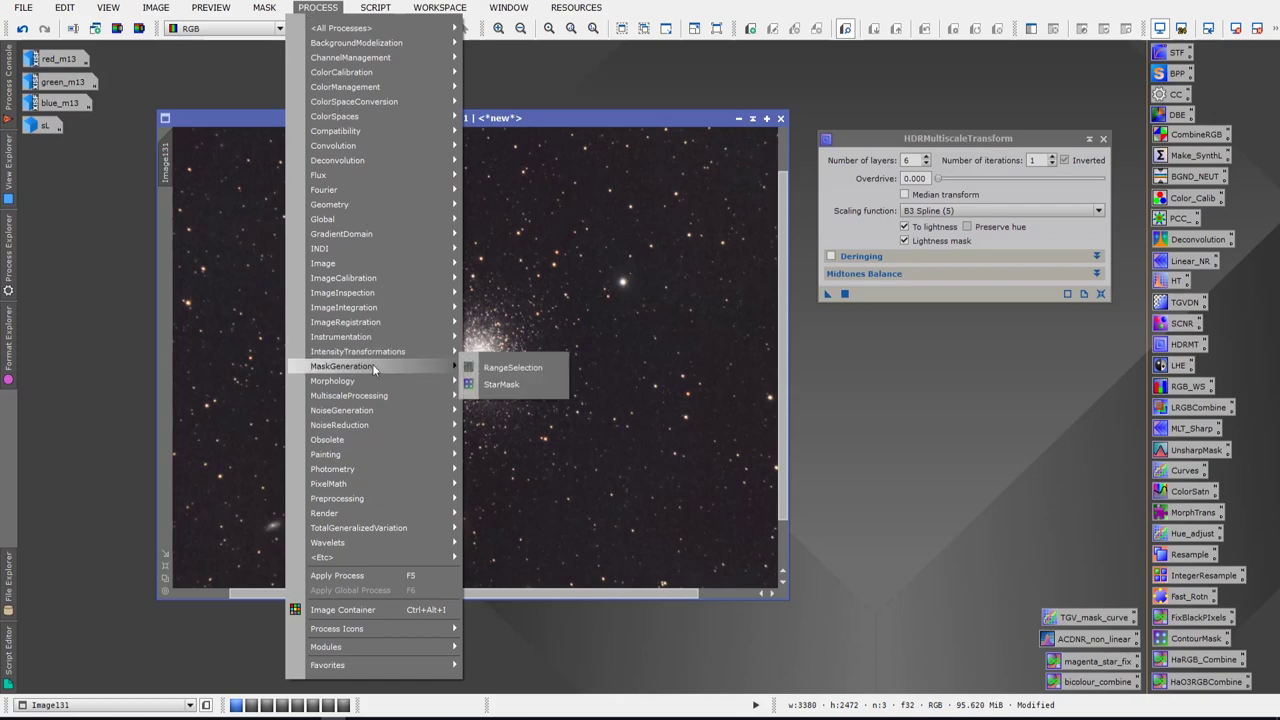
{"action": "left_click", "coordinate": [513, 368]}
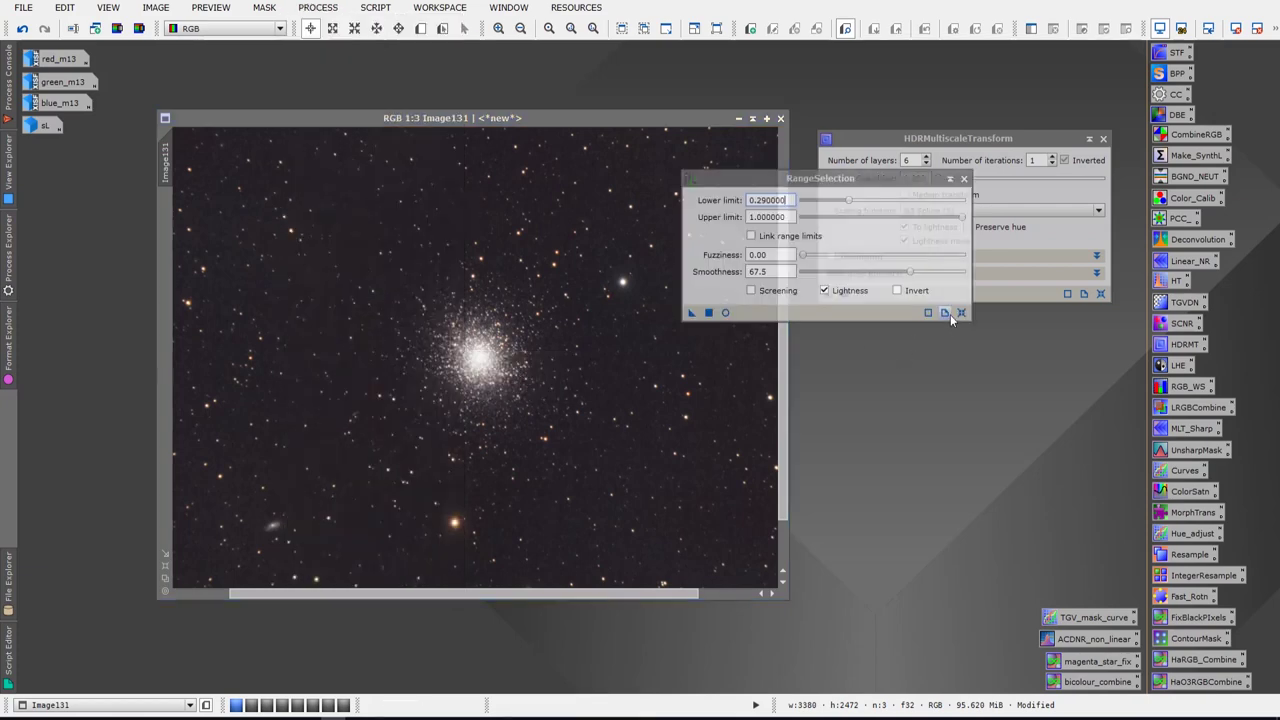
{"action": "left_click", "coordinate": [725, 312]}
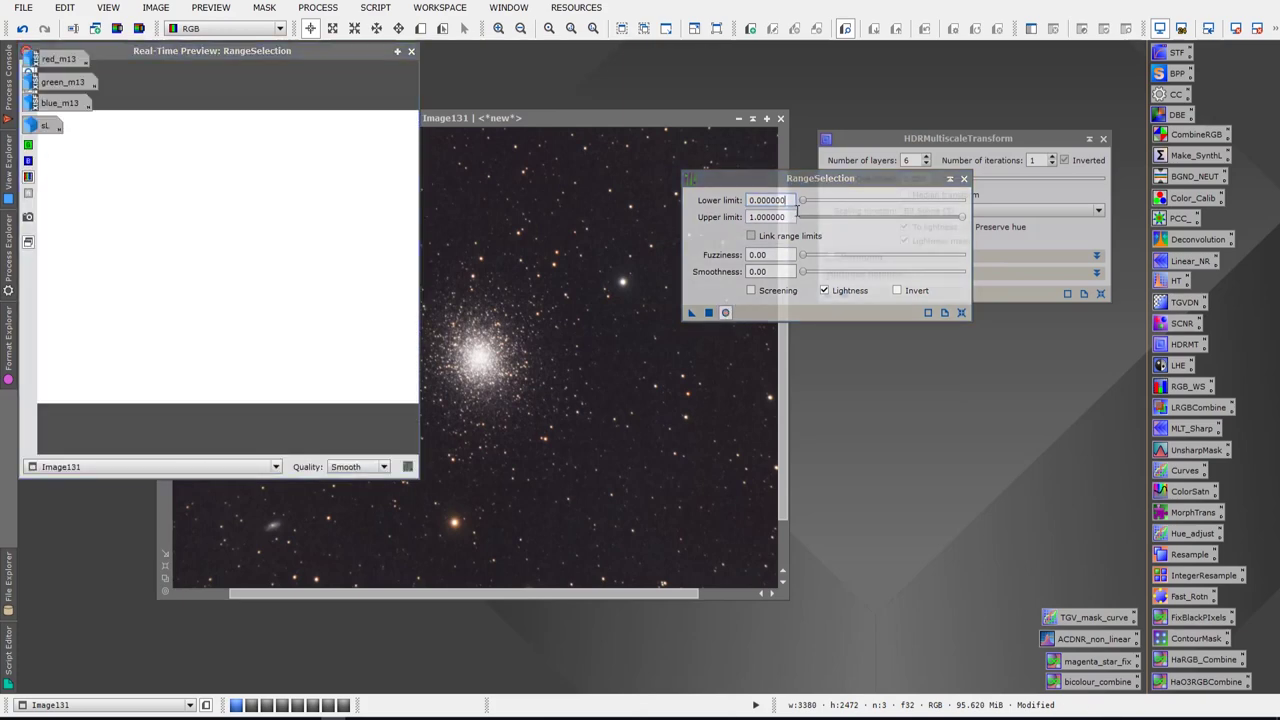
{"action": "left_click_drag", "start_coordinate": [803, 201], "coordinate": [856, 203]}
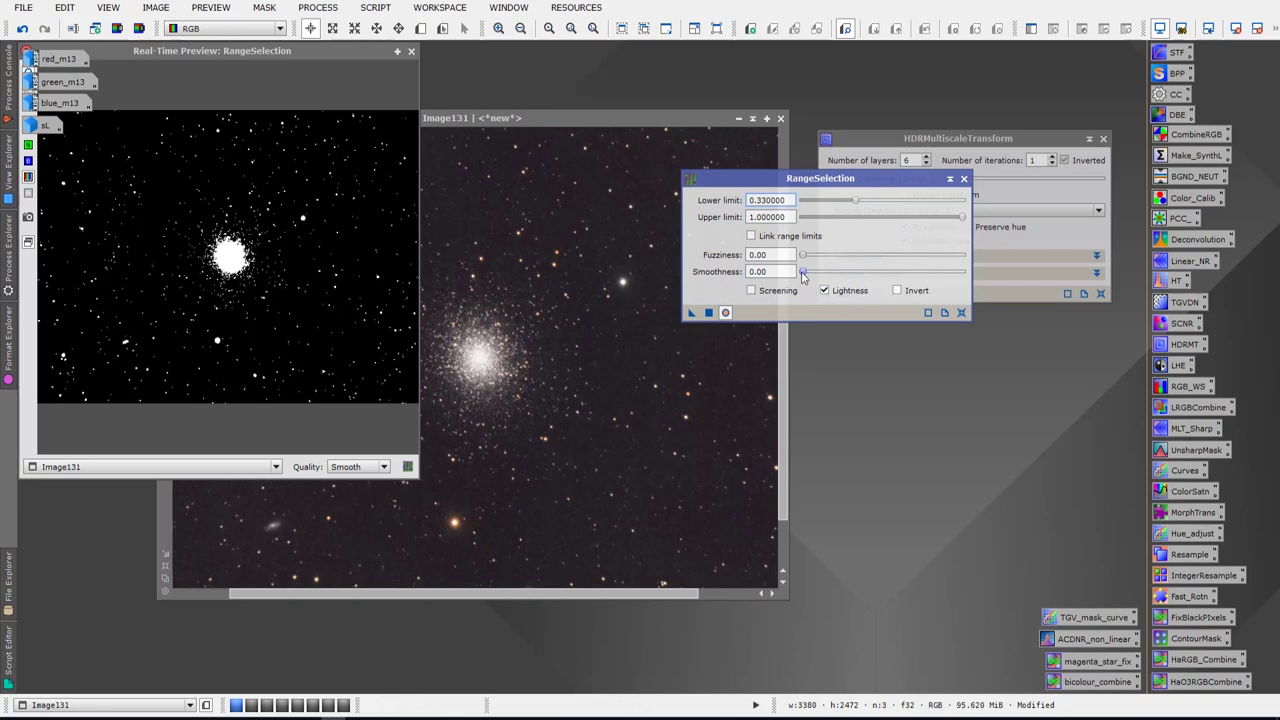
{"action": "left_click_drag", "start_coordinate": [802, 273], "coordinate": [919, 257]}
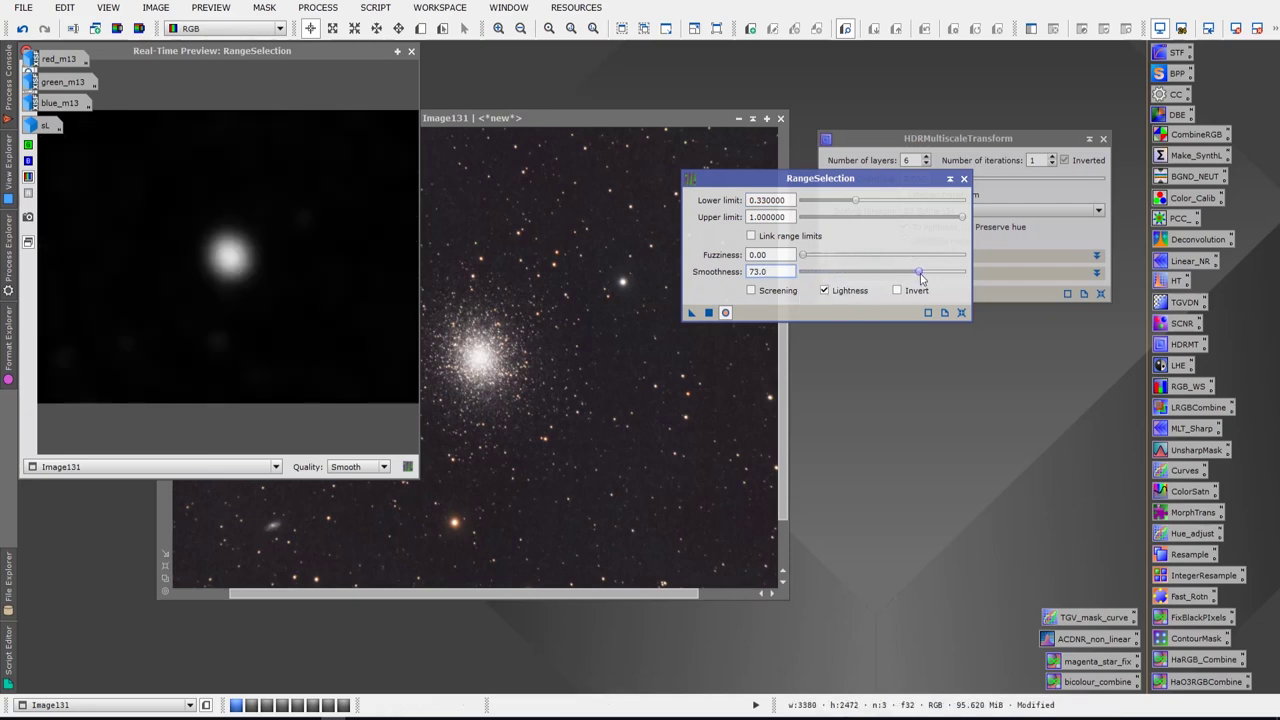
{"action": "left_click_drag", "start_coordinate": [920, 273], "coordinate": [925, 274]}
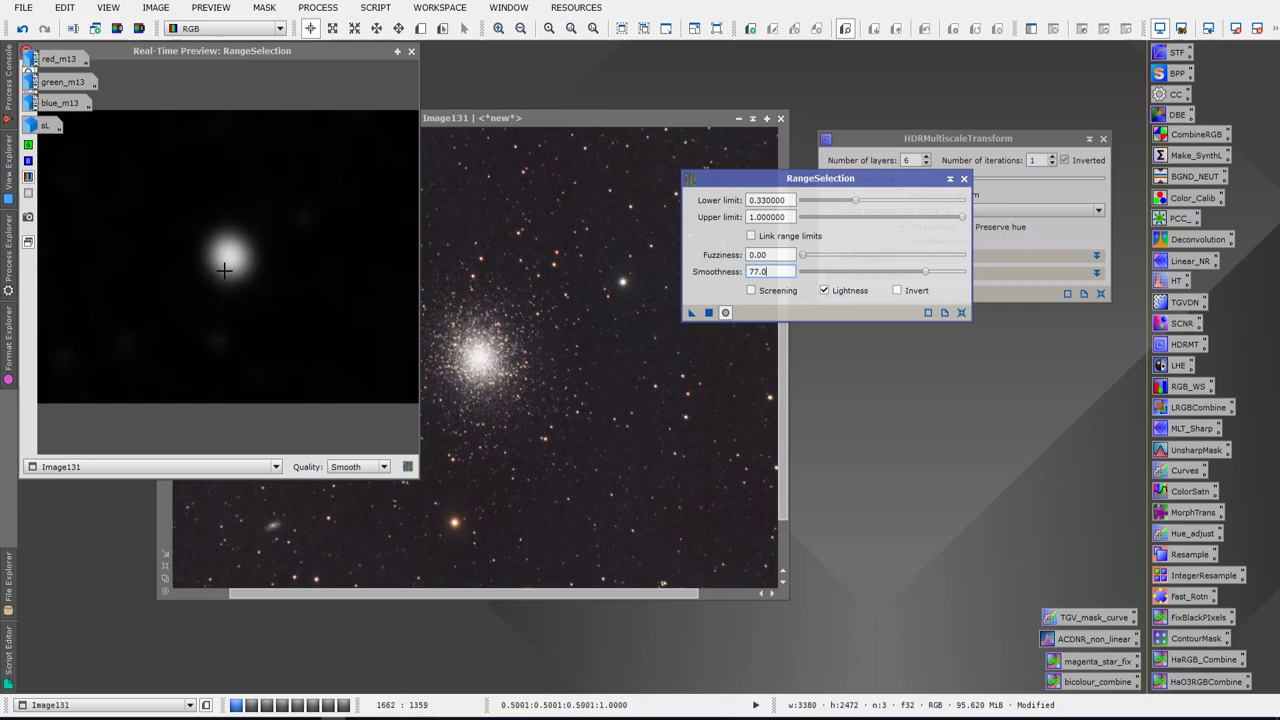
{"action": "left_click", "coordinate": [709, 313]}
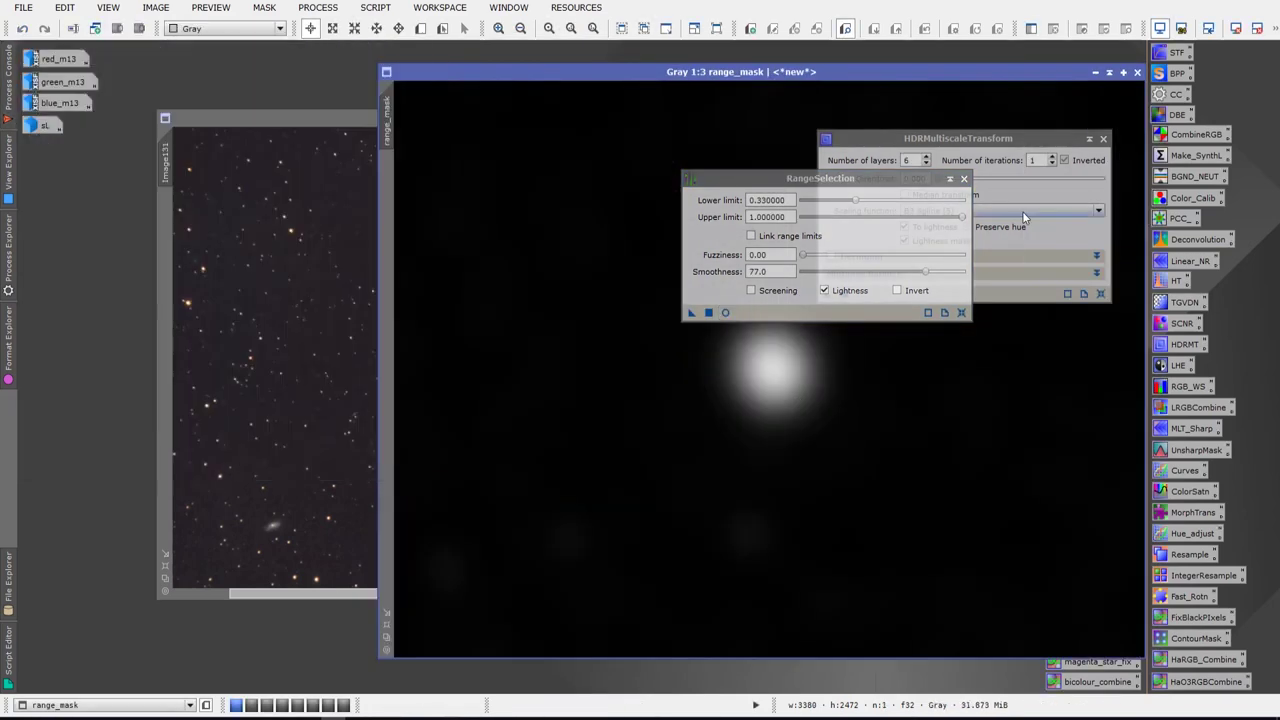
{"action": "left_click", "coordinate": [964, 178]}
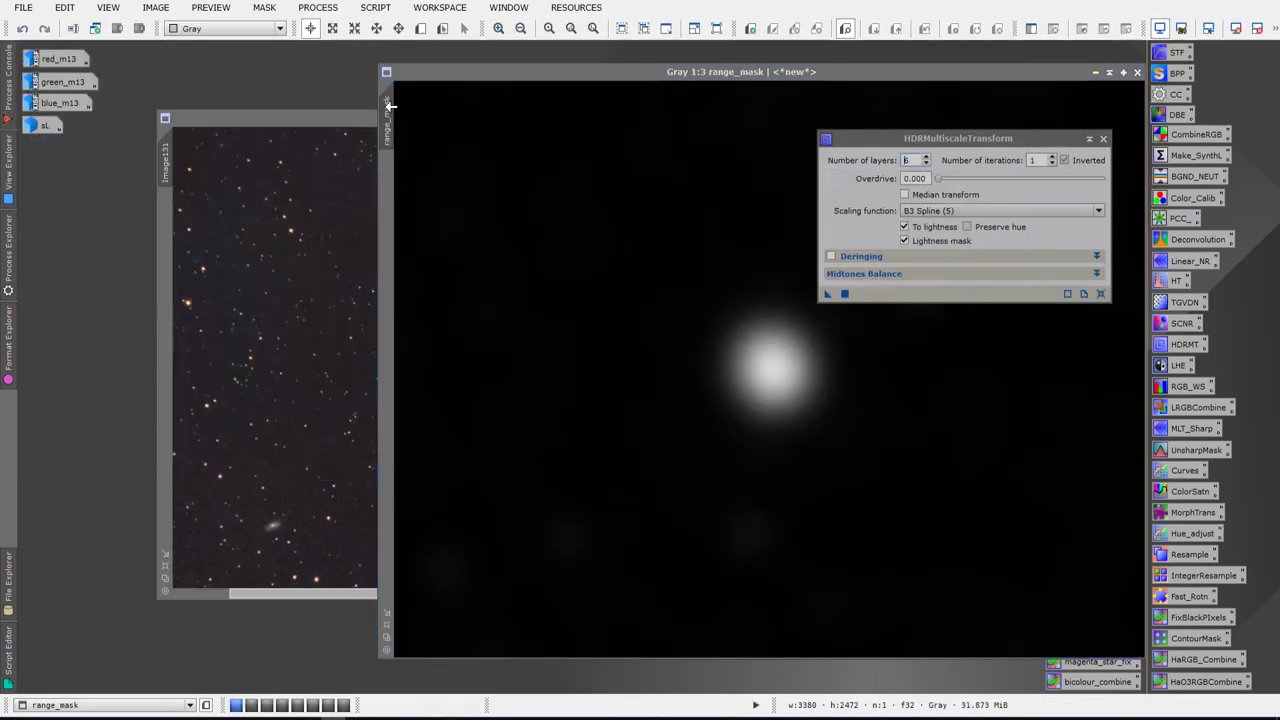
- Launch the GAME mask script with the M13 colour image Image131 active
{"action": "left_click", "coordinate": [370, 10]}
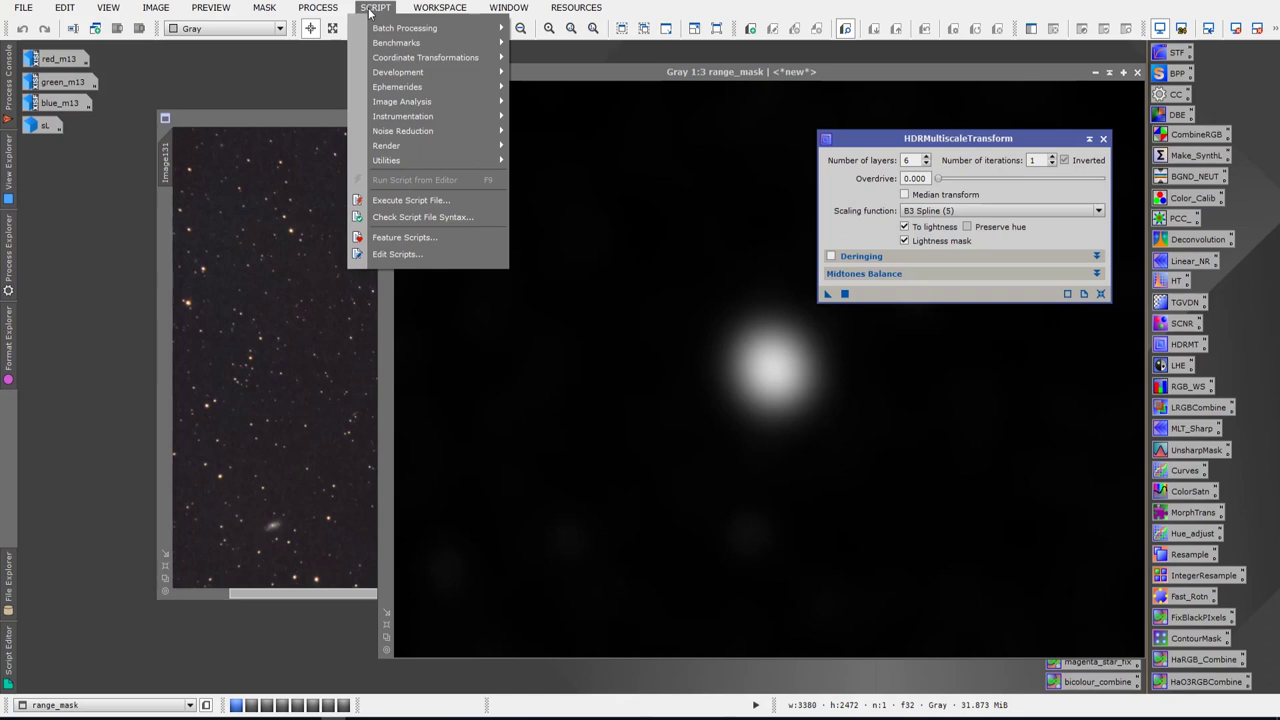
{"action": "mouse_move", "coordinate": [410, 161]}
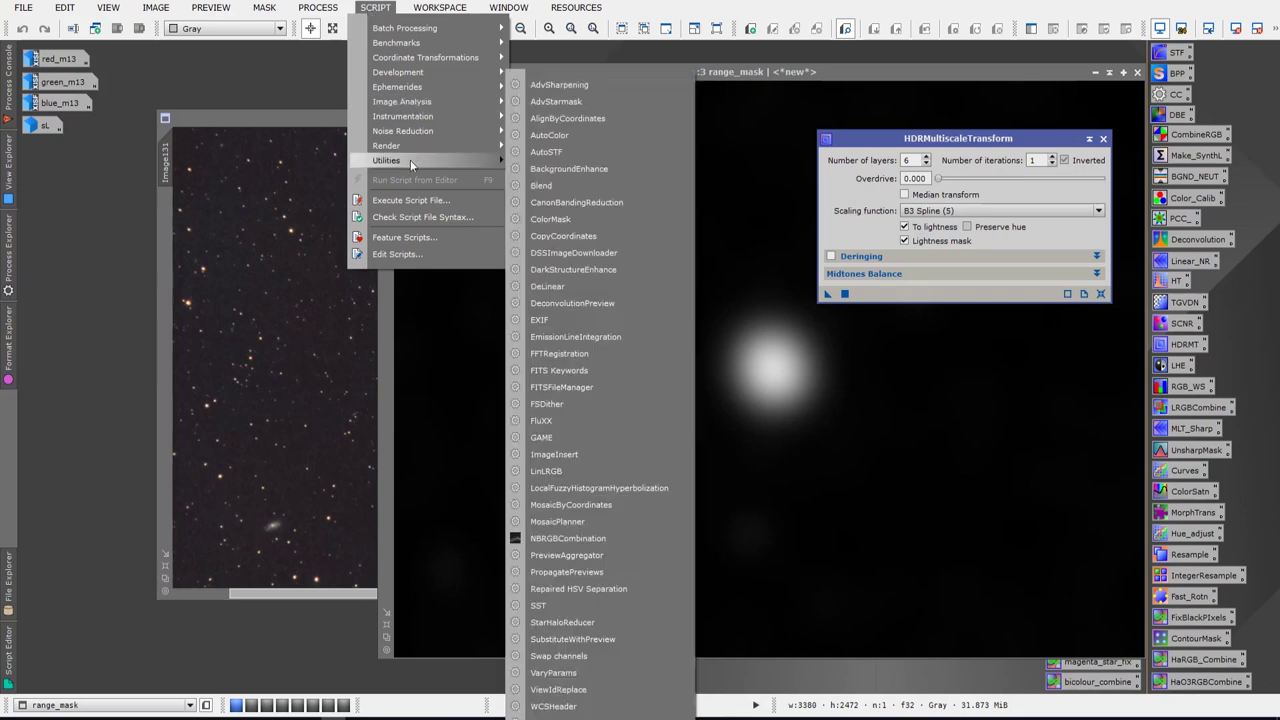
{"action": "left_click", "coordinate": [278, 120]}
{"action": "left_click", "coordinate": [375, 10]}
{"action": "mouse_move", "coordinate": [393, 160]}
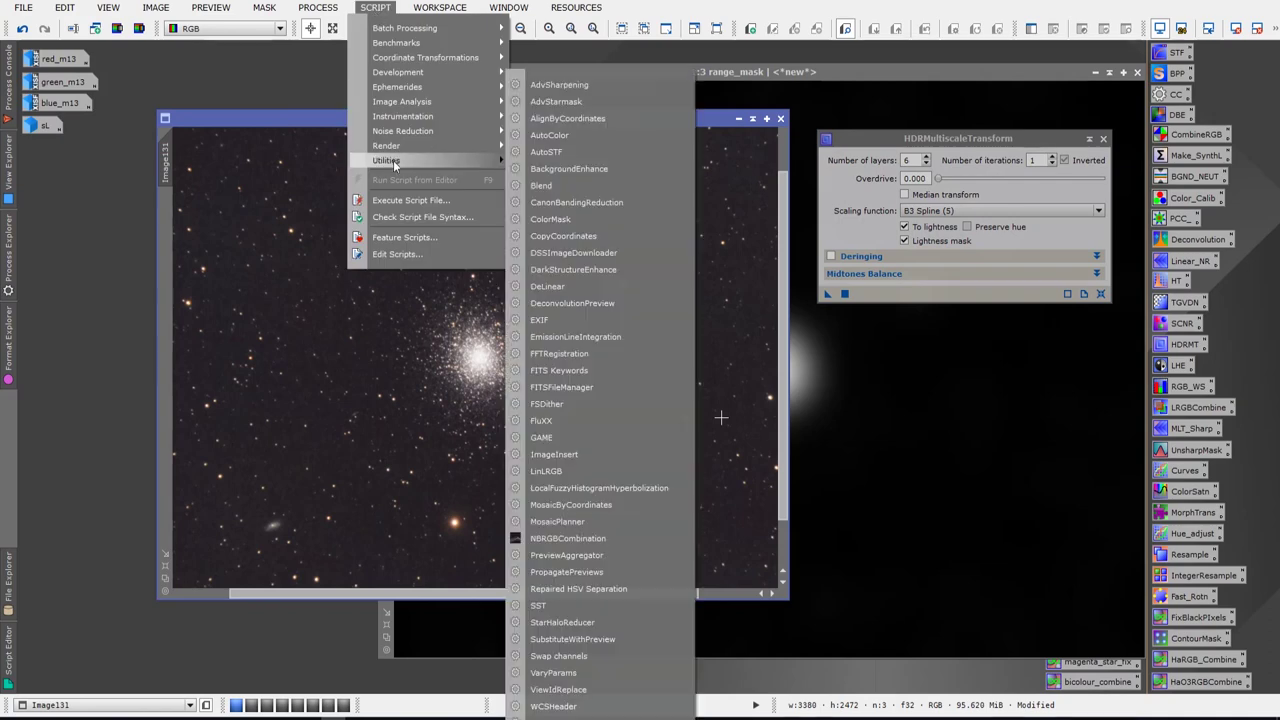
{"action": "left_click", "coordinate": [557, 437]}
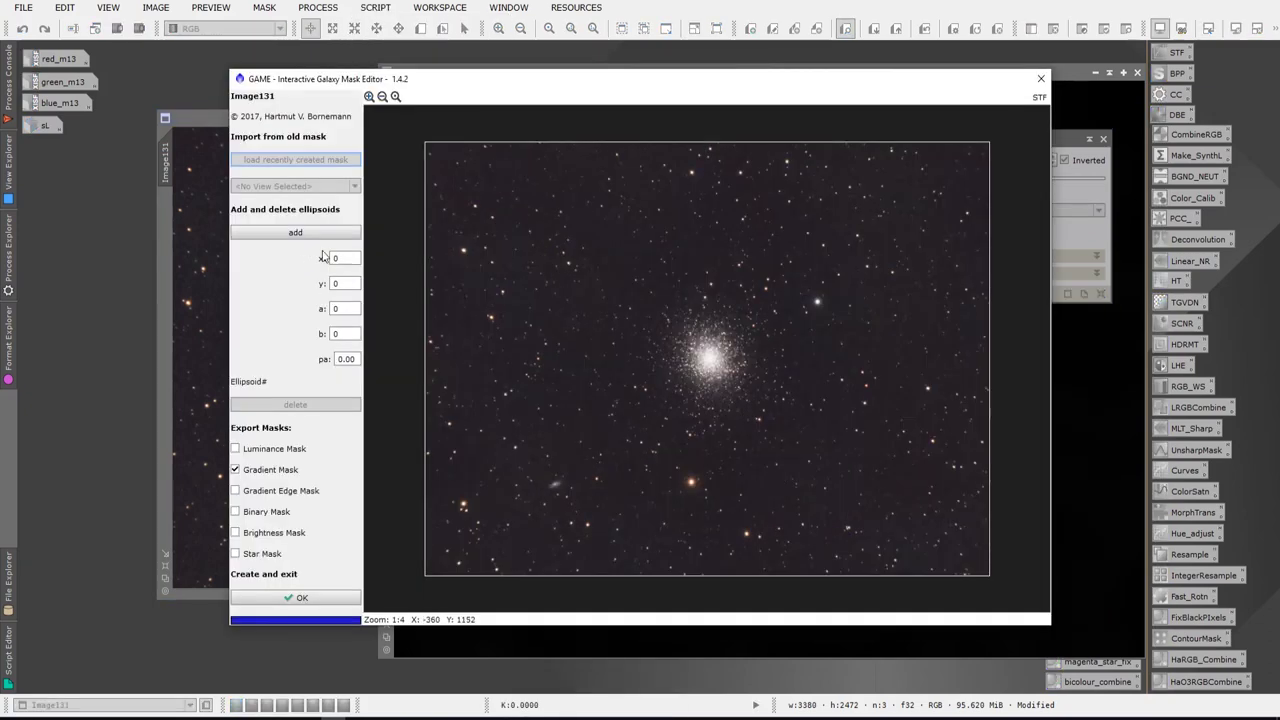
- Shape a circular ellipse centred on the cluster core and create the Image131_gm gradient mask
{"action": "left_click", "coordinate": [300, 232]}
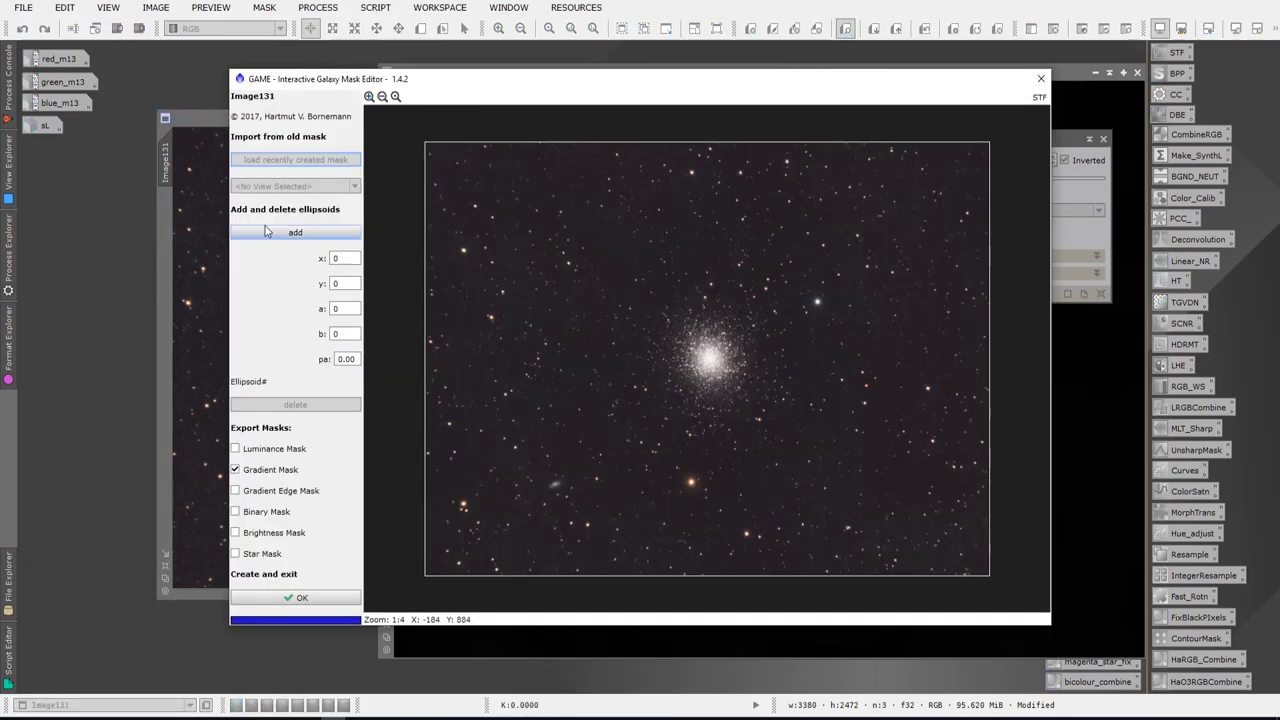
{"action": "left_click", "coordinate": [707, 346]}
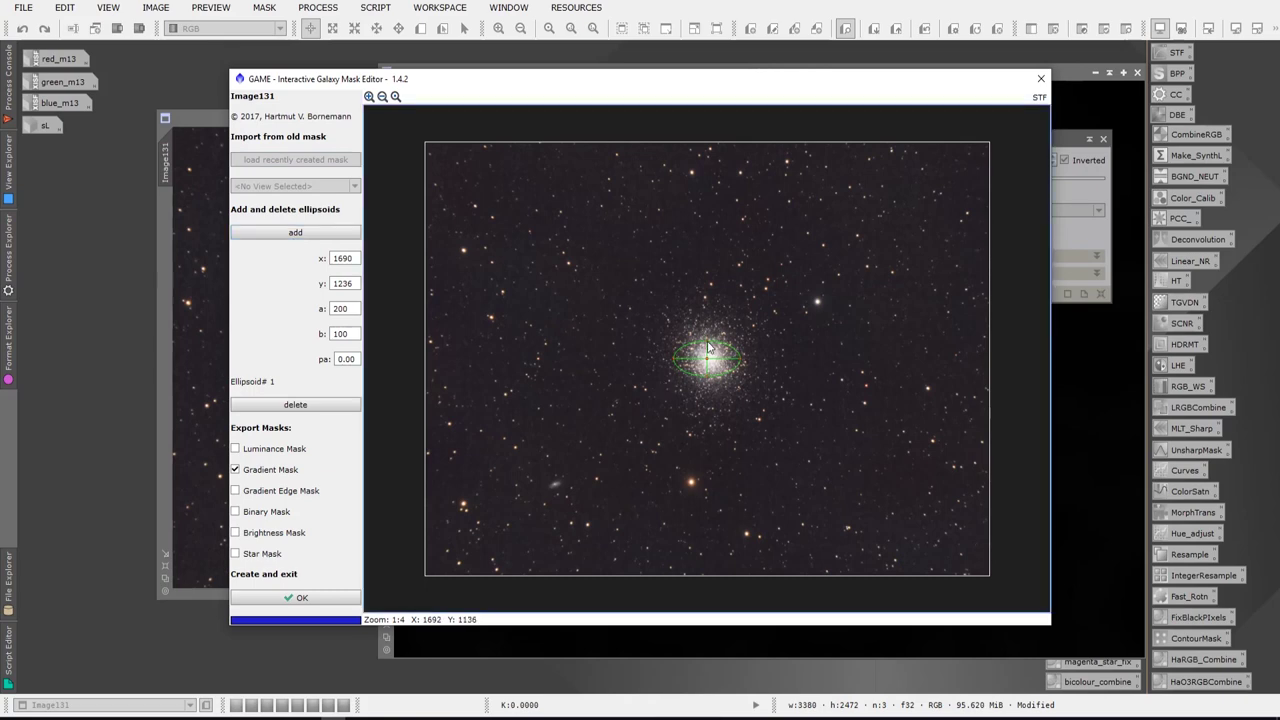
{"action": "left_click_drag", "start_coordinate": [707, 345], "coordinate": [709, 330]}
{"action": "left_click_drag", "start_coordinate": [706, 359], "coordinate": [711, 363]}
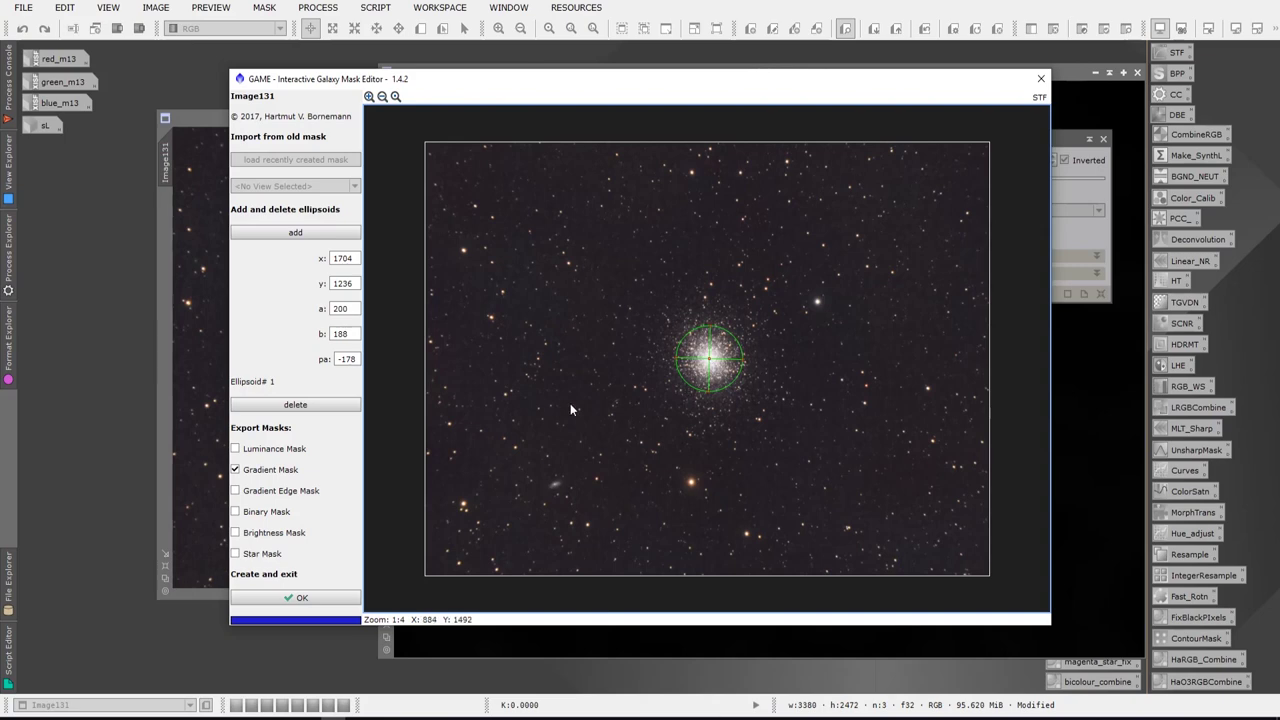
{"action": "left_click", "coordinate": [320, 595]}
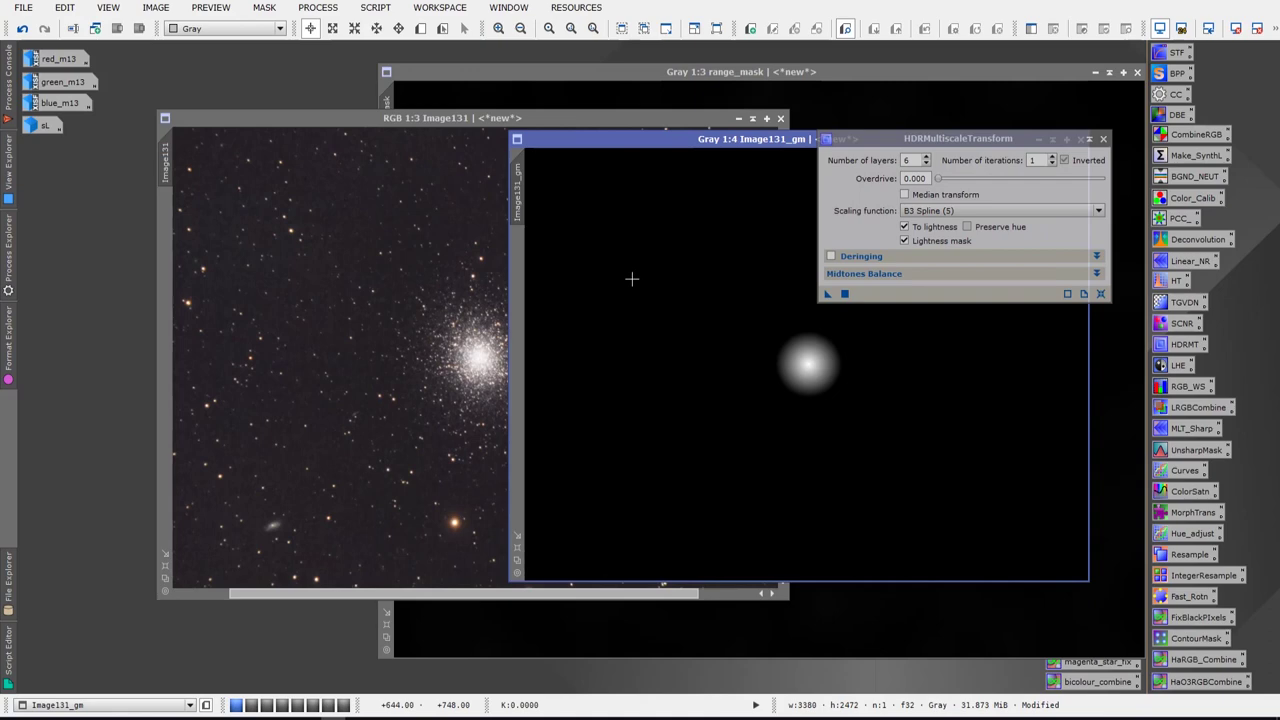
- Iconize range_mask and drop Image131_gm onto Image131 as its mask
{"action": "left_click_drag", "start_coordinate": [747, 141], "coordinate": [267, 159]}
{"action": "left_click", "coordinate": [490, 81]}
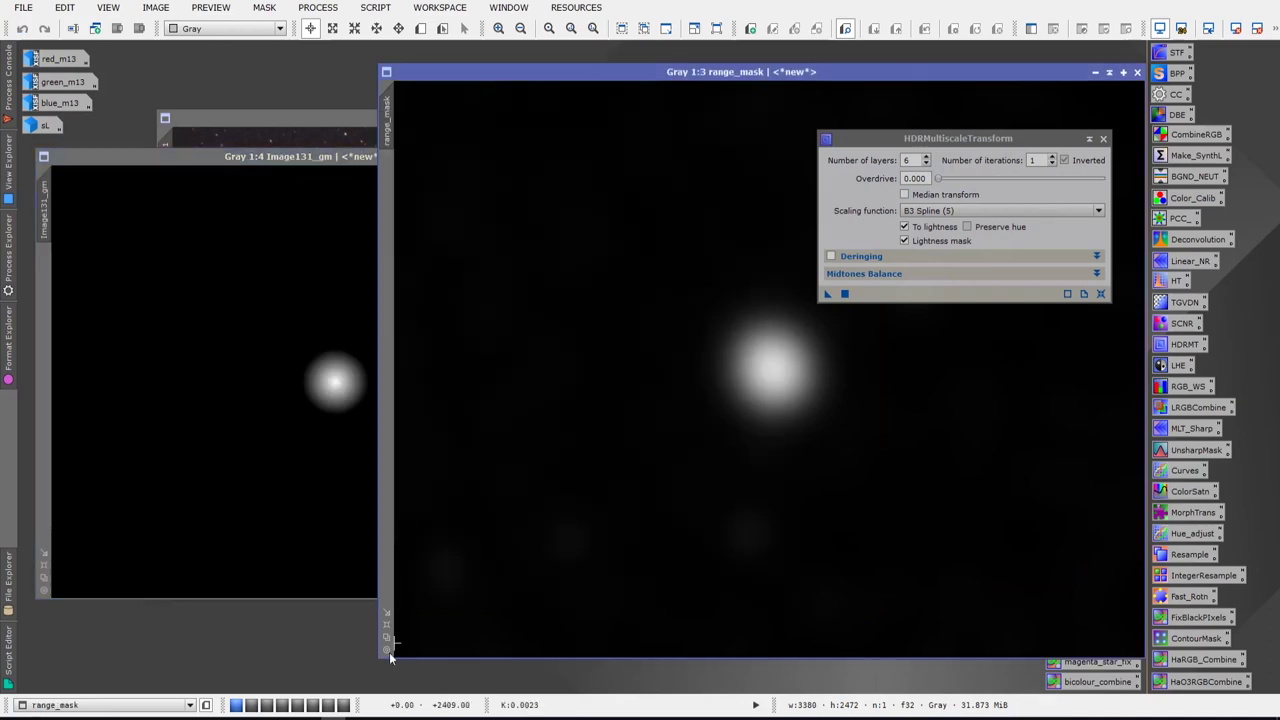
{"action": "scroll", "coordinate": [680, 223], "scroll_direction": "down", "scroll_amount": 1}
{"action": "left_click_drag", "start_coordinate": [572, 73], "coordinate": [635, 182]}
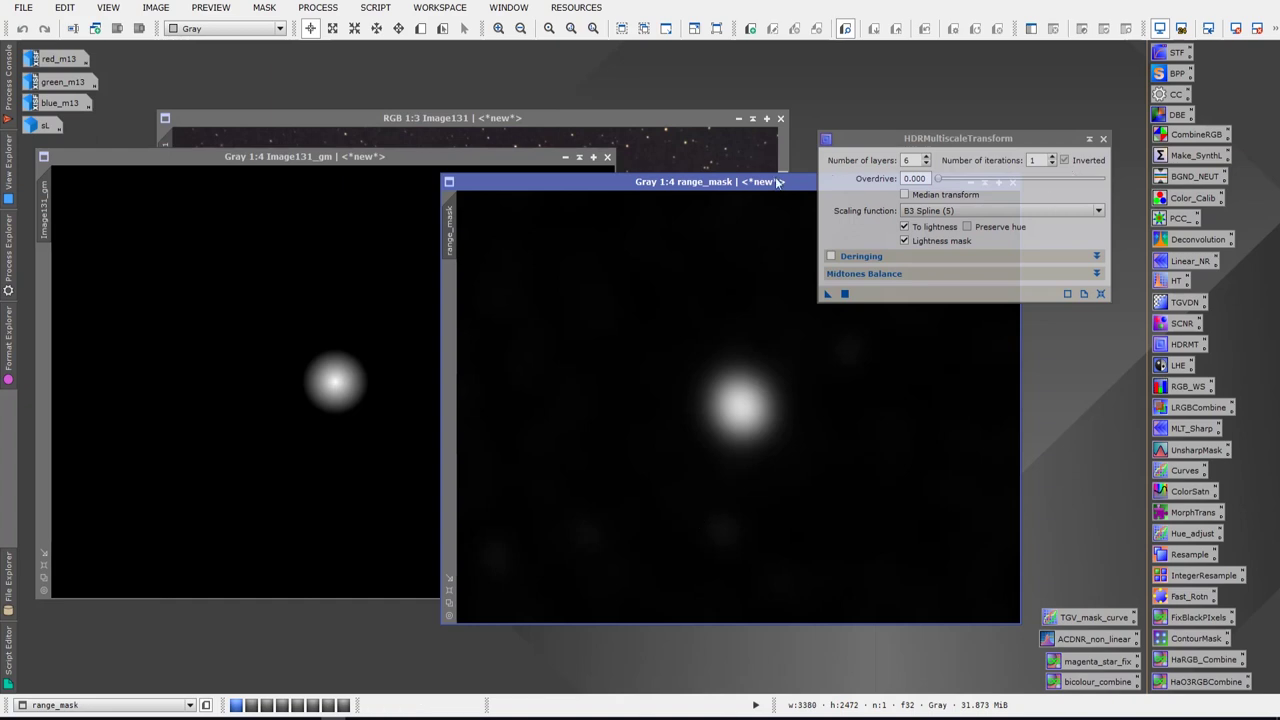
{"action": "left_click_drag", "start_coordinate": [723, 182], "coordinate": [533, 159]}
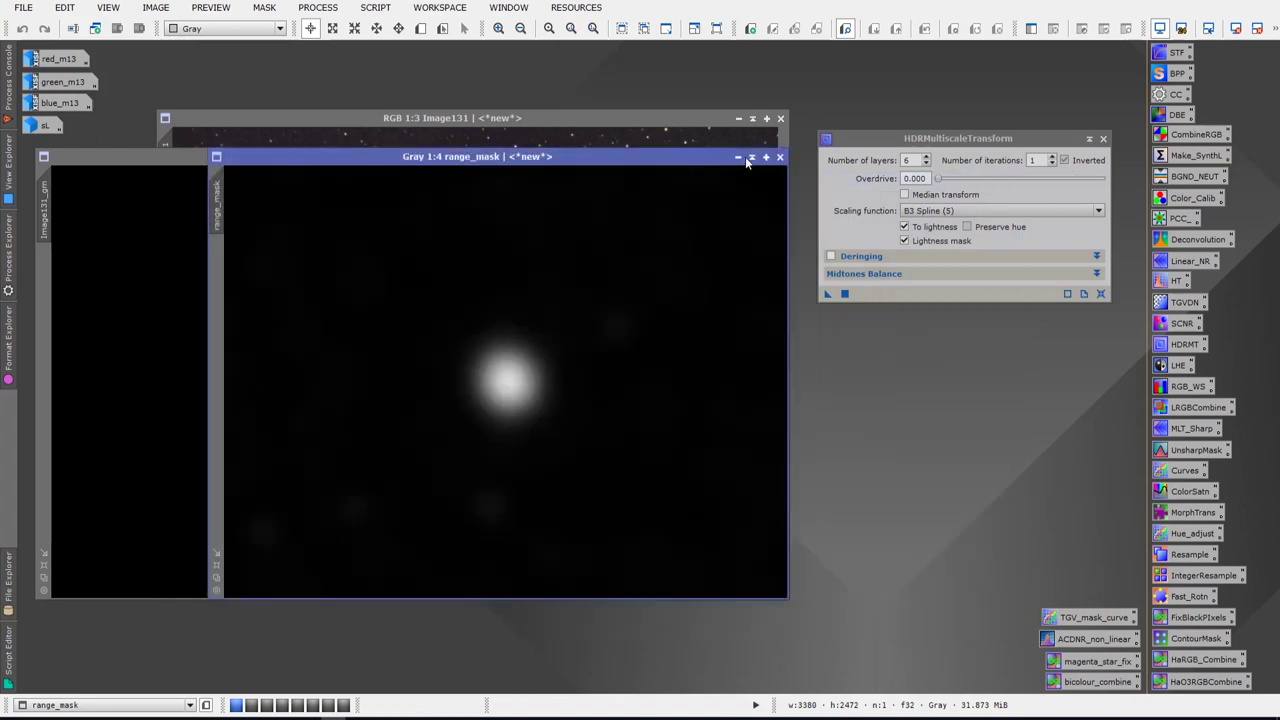
{"action": "left_click", "coordinate": [740, 158]}
{"action": "left_click_drag", "start_coordinate": [534, 384], "coordinate": [1012, 68]}
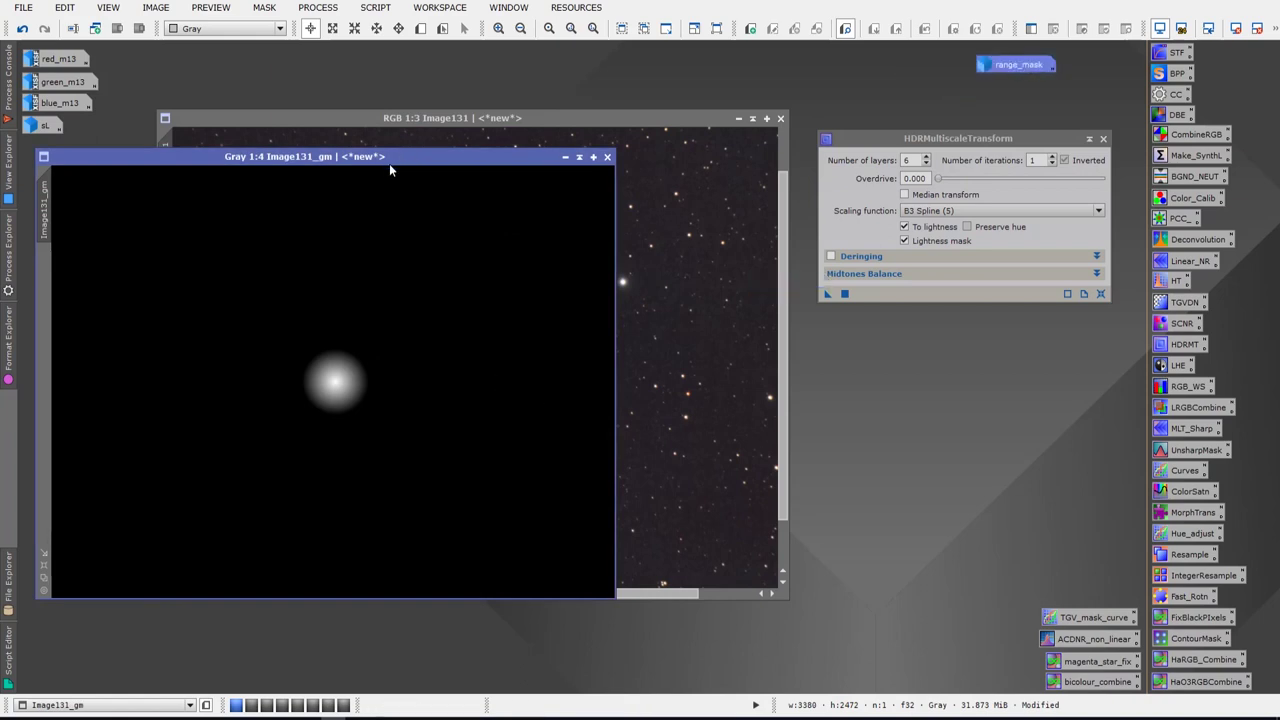
{"action": "left_click_drag", "start_coordinate": [389, 165], "coordinate": [862, 207]}
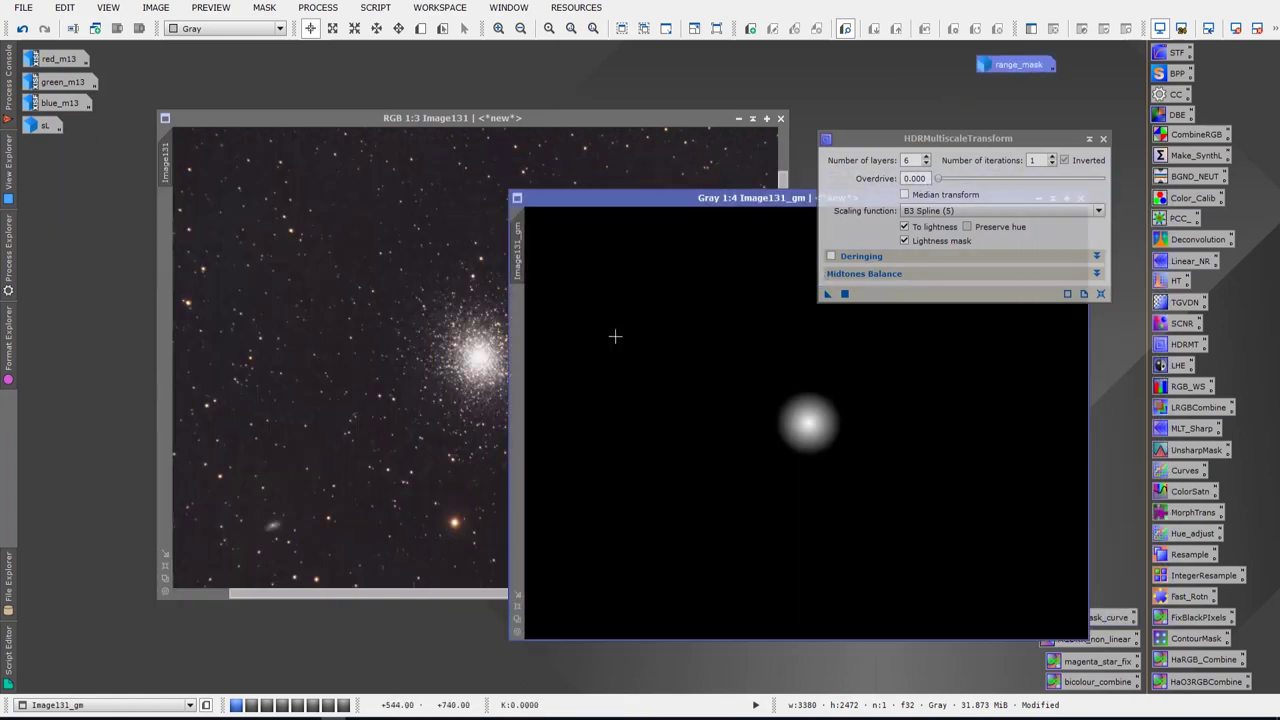
{"action": "left_click_drag", "start_coordinate": [519, 228], "coordinate": [168, 232]}
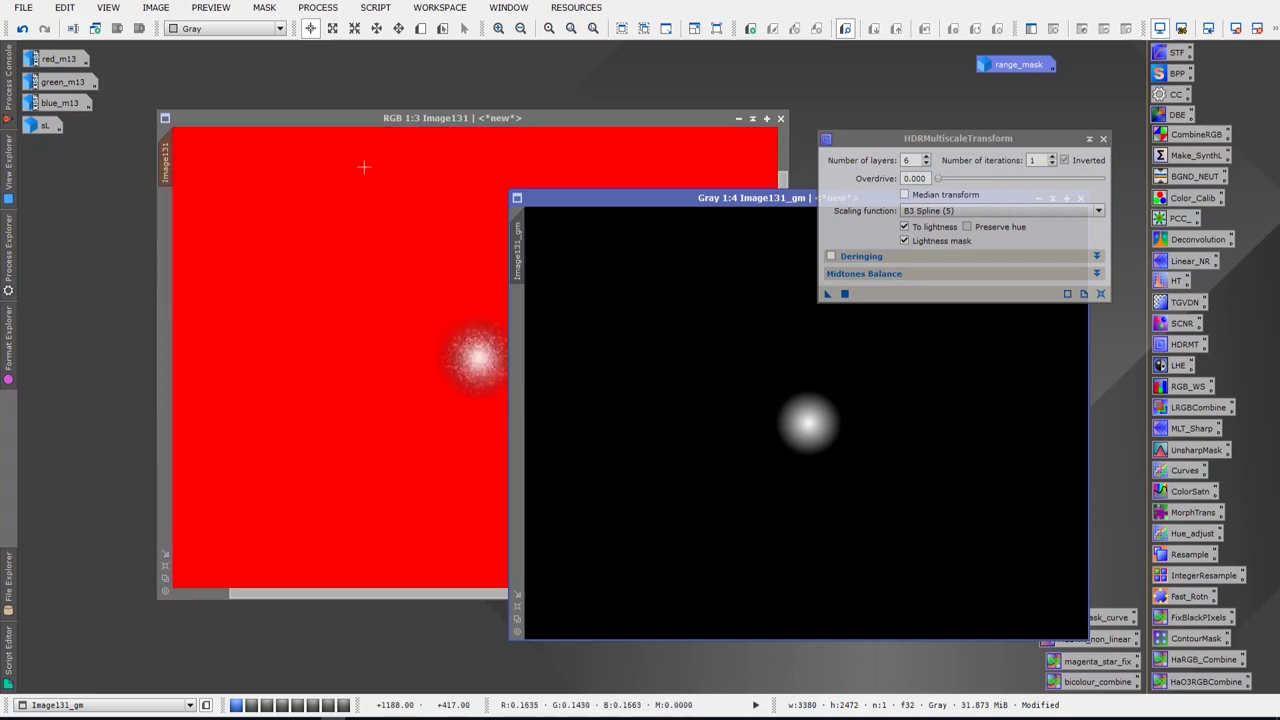
- Check the mask covers all but the core on Image131, then hide the red overlay
{"action": "left_click", "coordinate": [366, 119]}
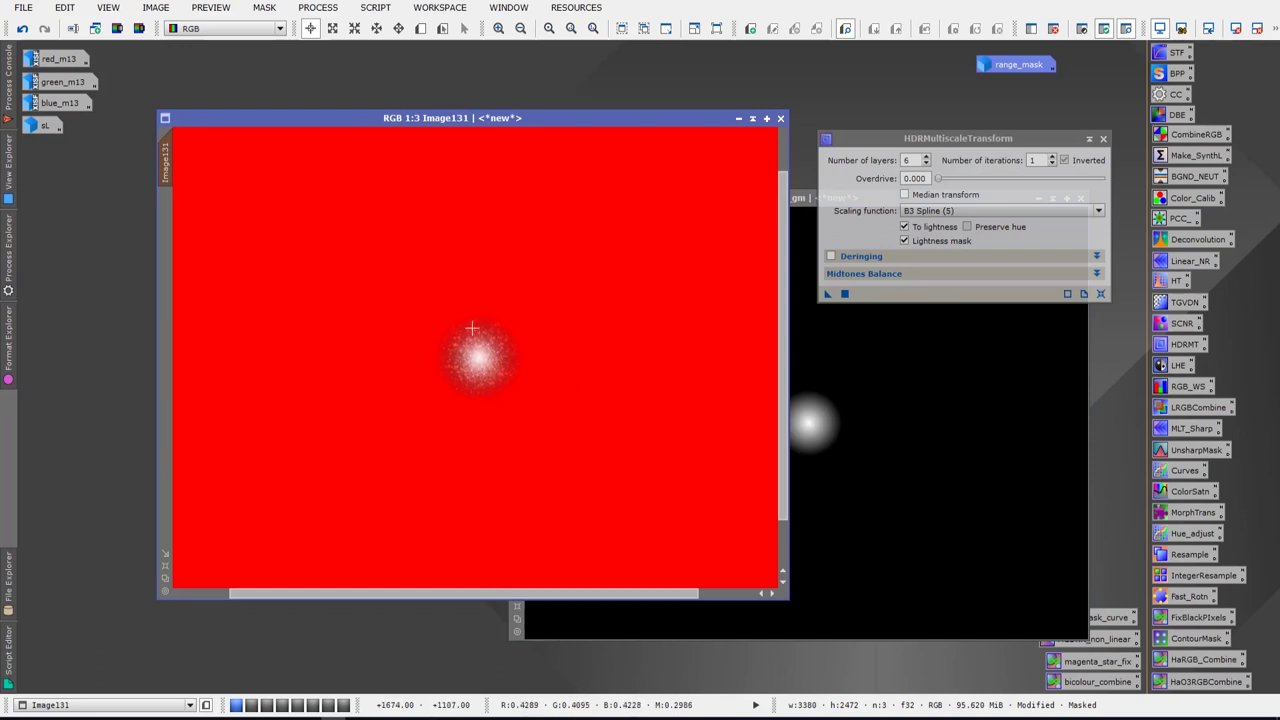
{"action": "scroll", "coordinate": [482, 354], "scroll_direction": "up", "scroll_amount": 3}
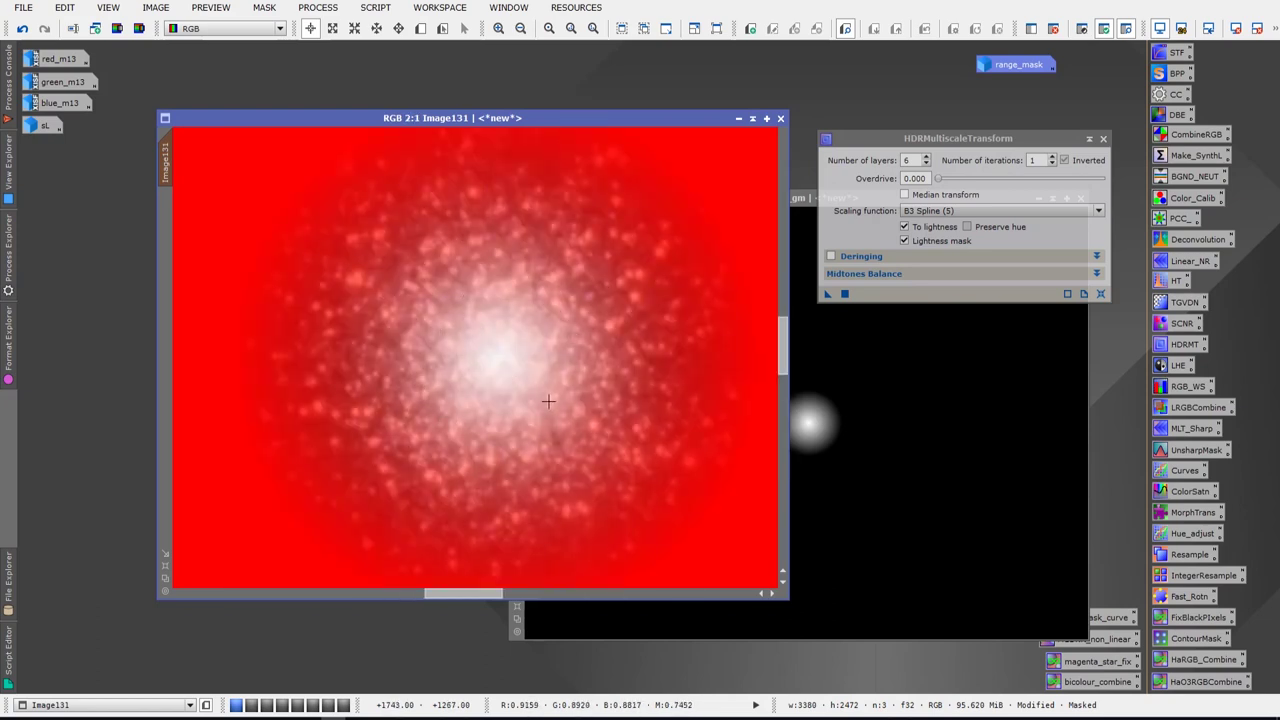
{"action": "scroll", "coordinate": [546, 398], "scroll_direction": "down", "scroll_amount": 1}
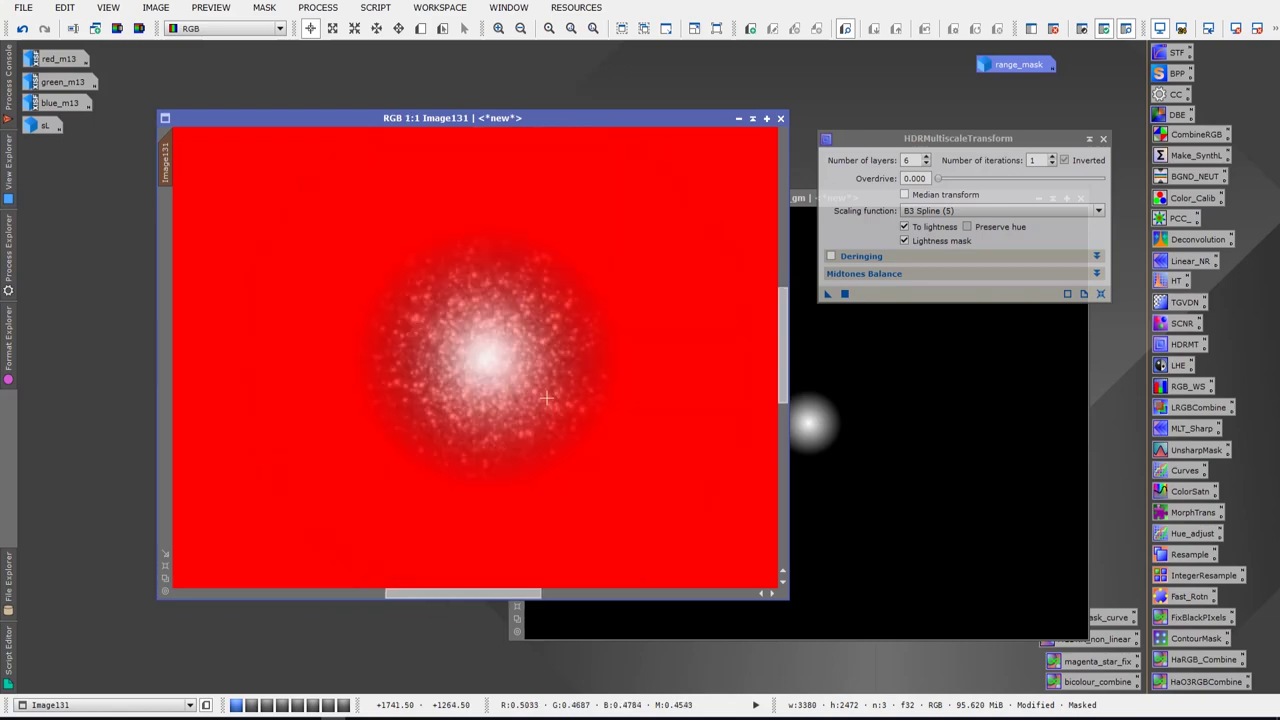
{"action": "left_click", "coordinate": [1124, 30]}
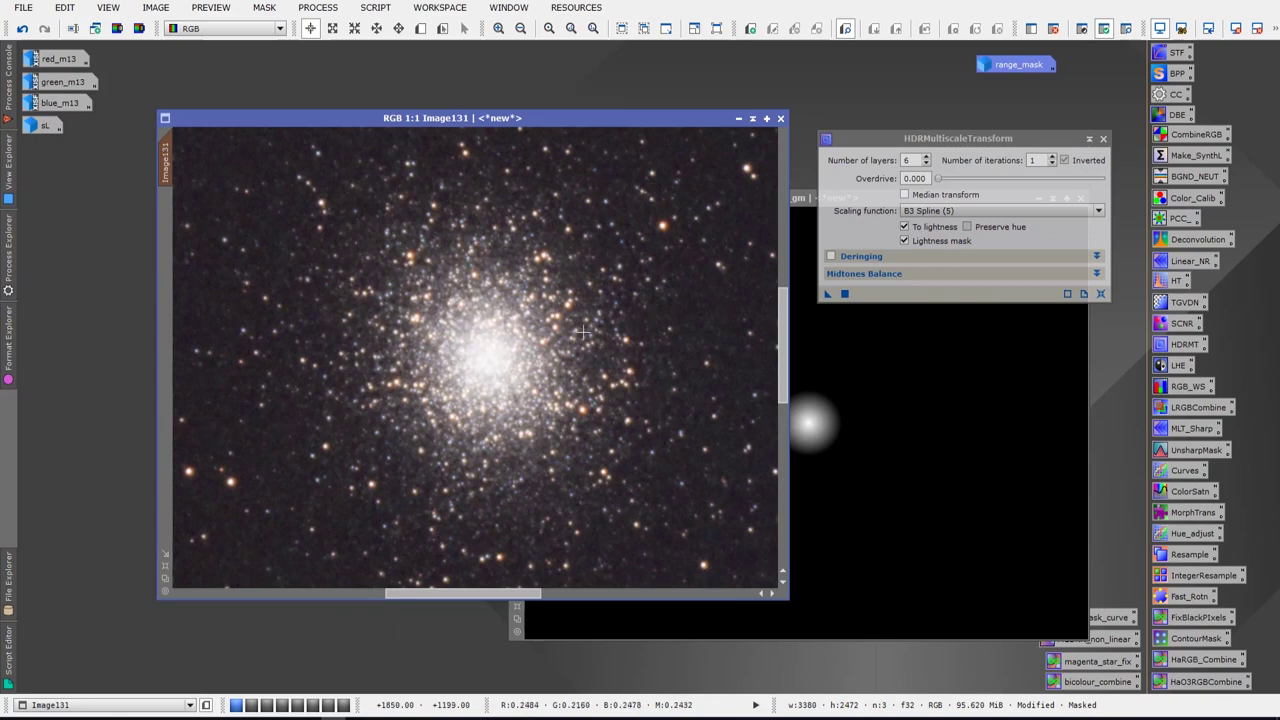
- Inspect the core, then reset HDRMultiscaleTransform, turning off To lightness and Lightness mask
{"action": "scroll", "coordinate": [569, 378], "scroll_direction": "up", "scroll_amount": 1}
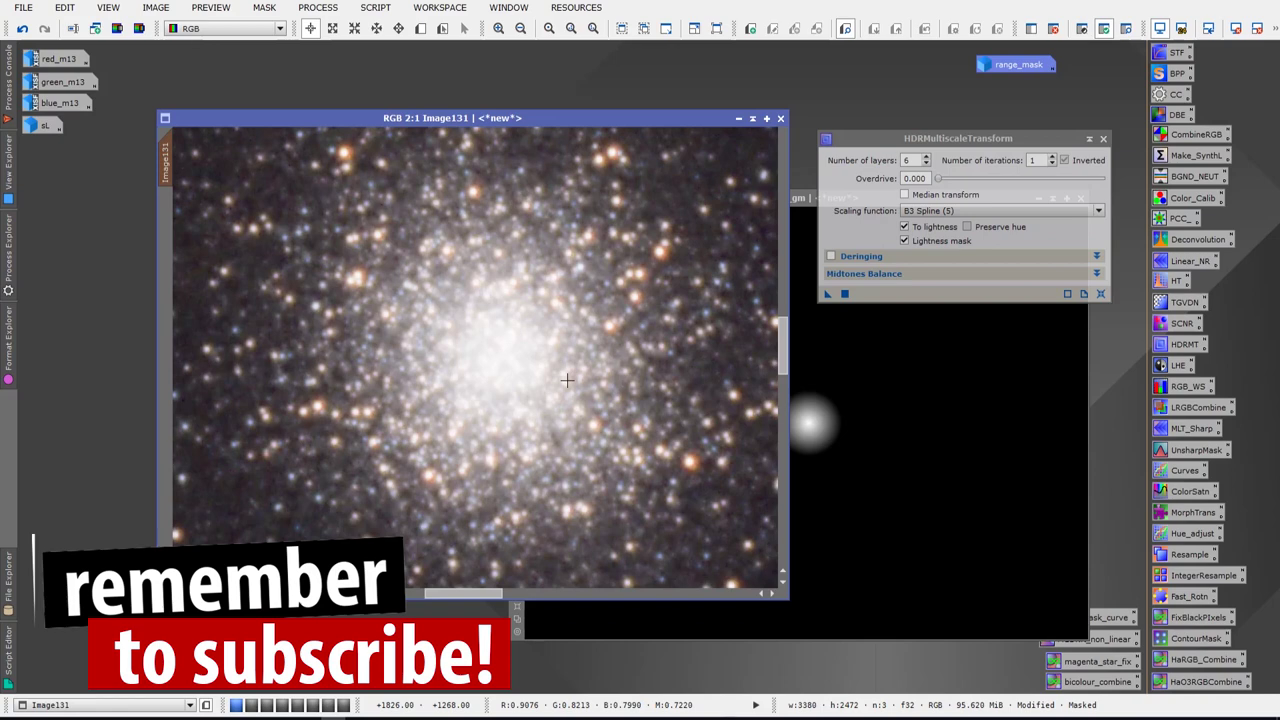
{"action": "scroll", "coordinate": [567, 380], "scroll_direction": "down", "scroll_amount": 1}
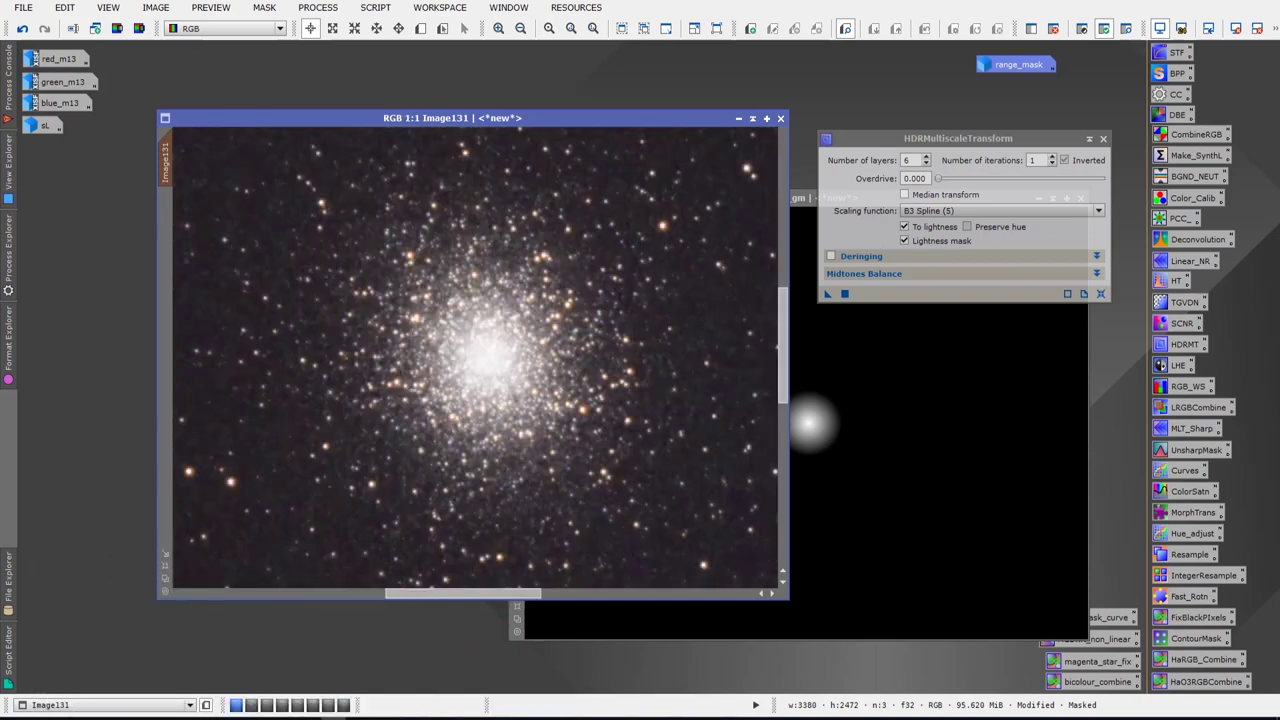
{"action": "left_click", "coordinate": [1100, 294]}
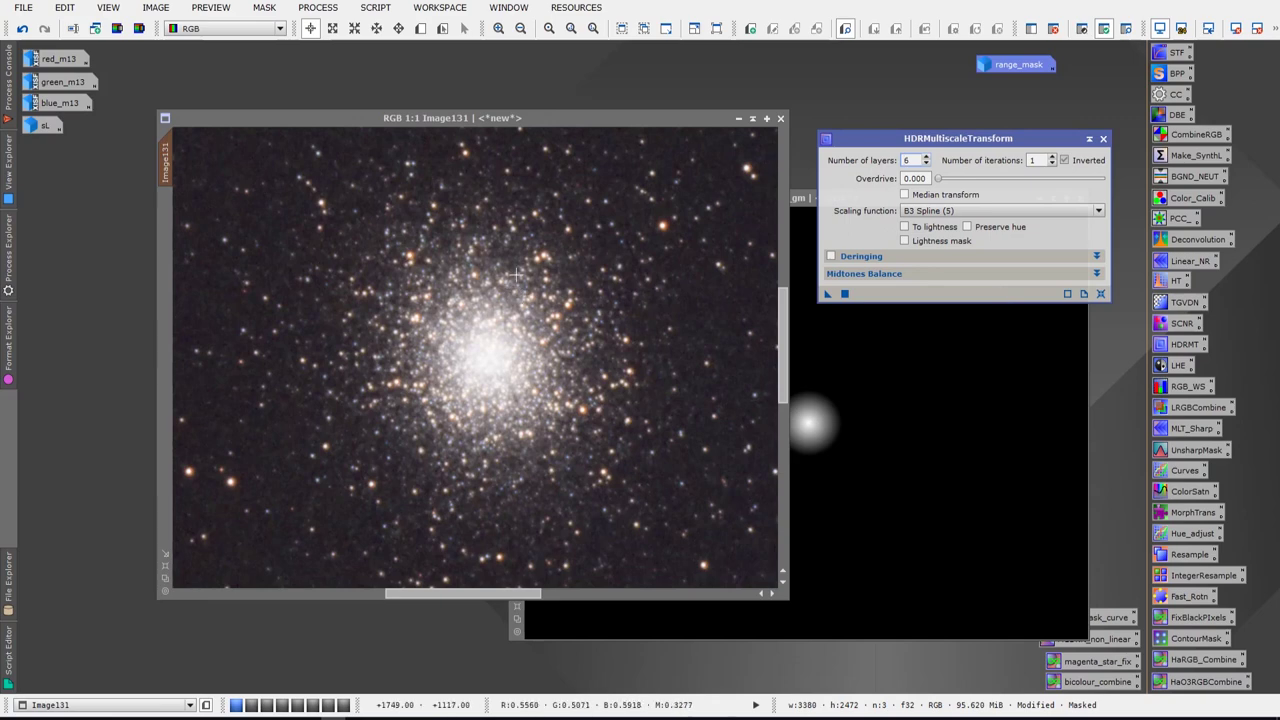
{"action": "scroll", "coordinate": [512, 278], "scroll_direction": "down", "scroll_amount": 1}
- Draw Preview01 around the M13 cluster, display it alone, and return to Readout mode
{"action": "left_click", "coordinate": [421, 29]}
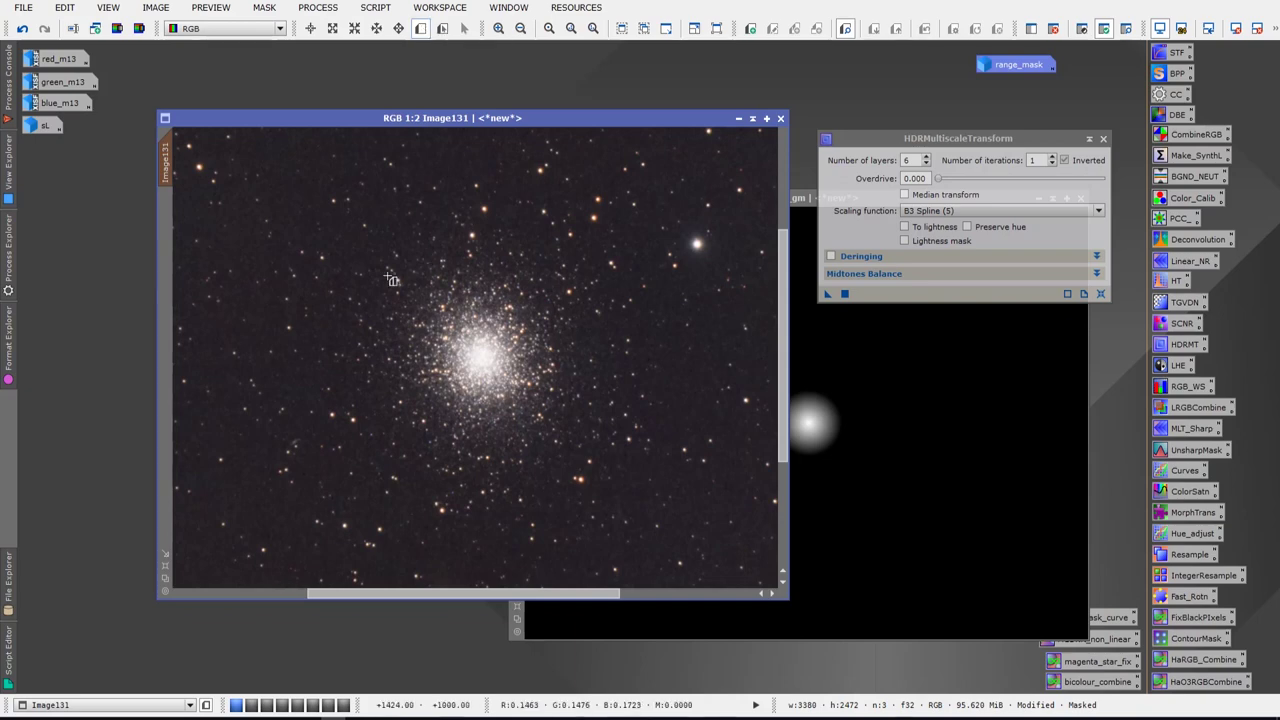
{"action": "left_click_drag", "start_coordinate": [380, 237], "coordinate": [611, 467]}
{"action": "left_click_drag", "start_coordinate": [494, 293], "coordinate": [470, 301]}
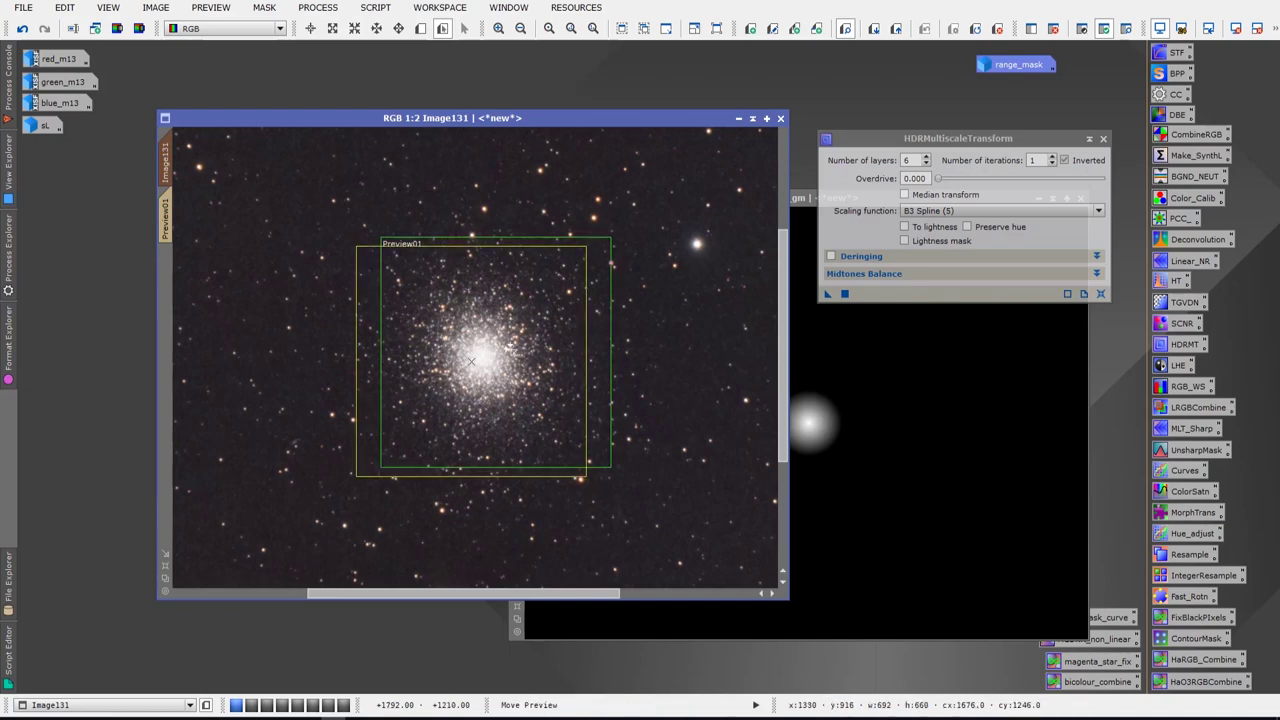
{"action": "left_click_drag", "start_coordinate": [471, 361], "coordinate": [480, 360]}
{"action": "left_click", "coordinate": [170, 229]}
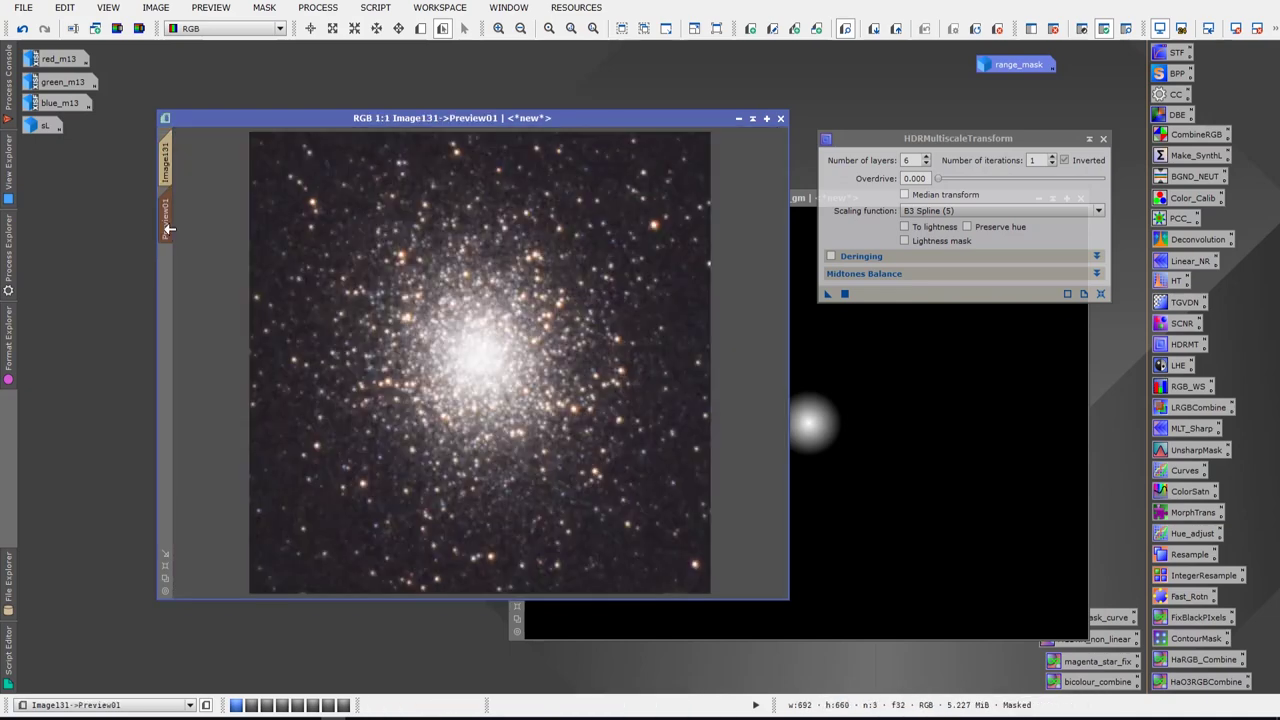
{"action": "key", "text": "alt+r"}
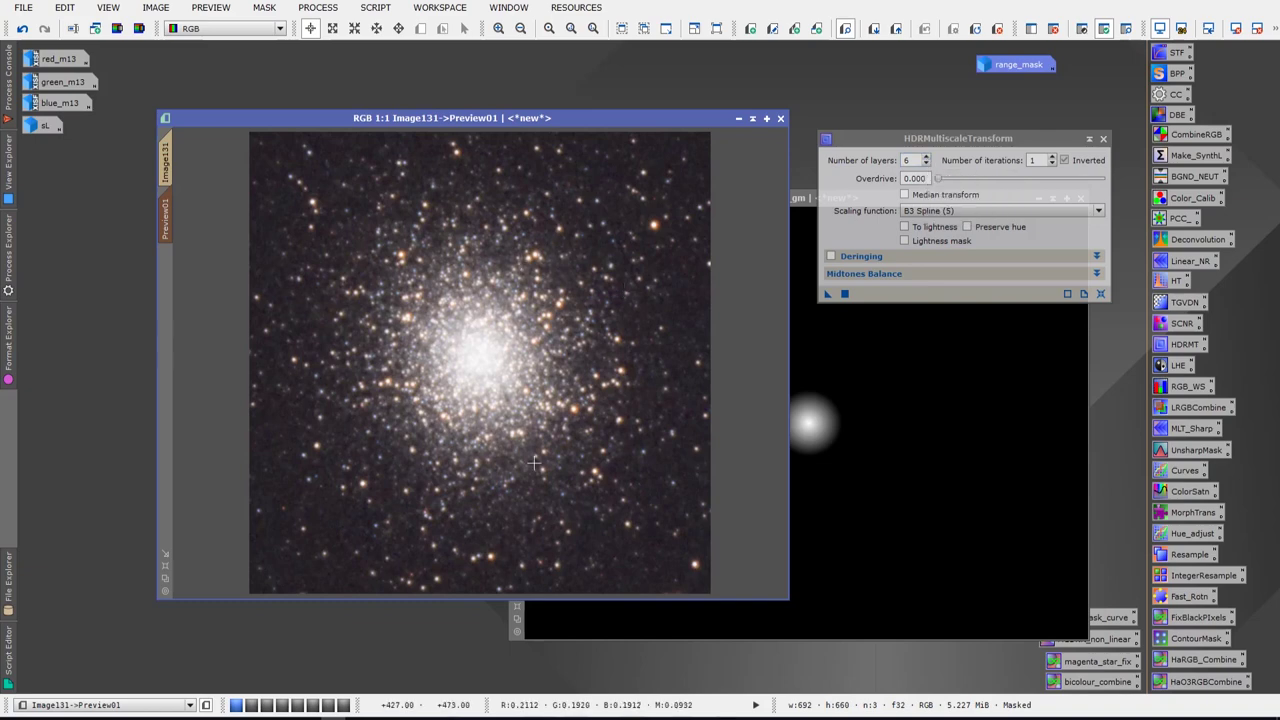
- Enable Lightness mask and To lightness, then apply HDRMultiscaleTransform to Preview01
{"action": "left_click", "coordinate": [905, 240]}
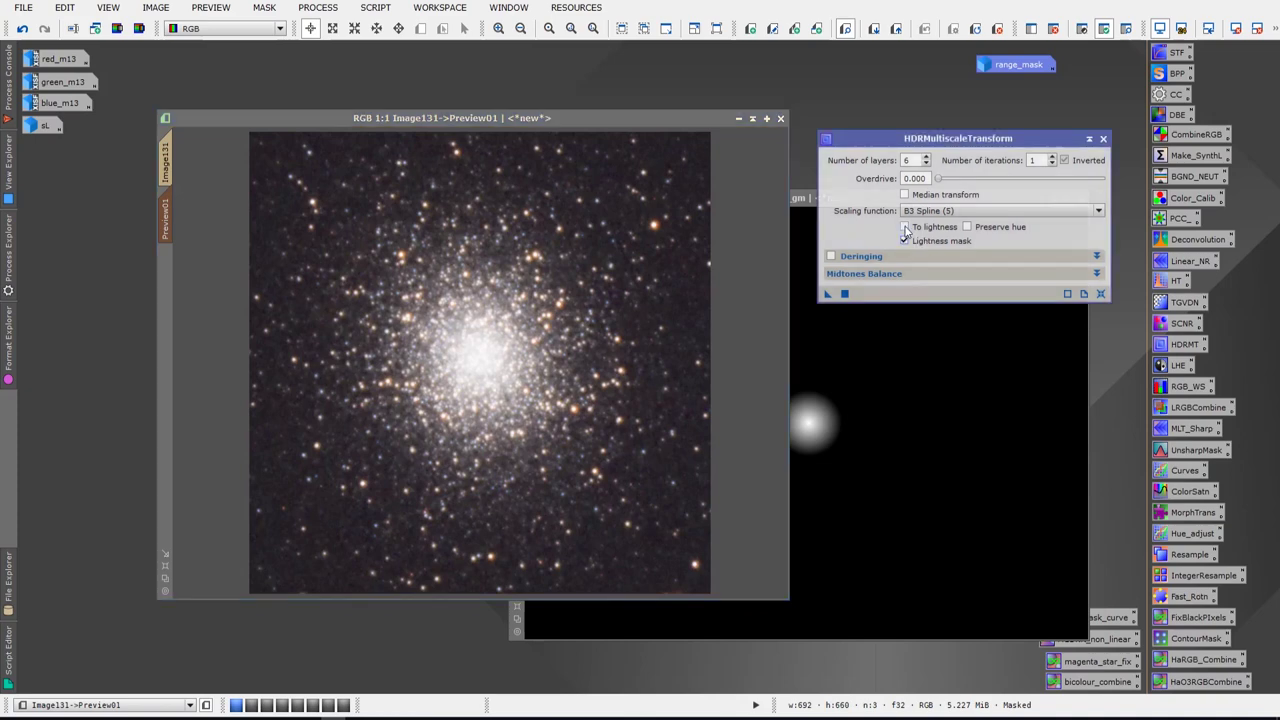
{"action": "left_click", "coordinate": [905, 227]}
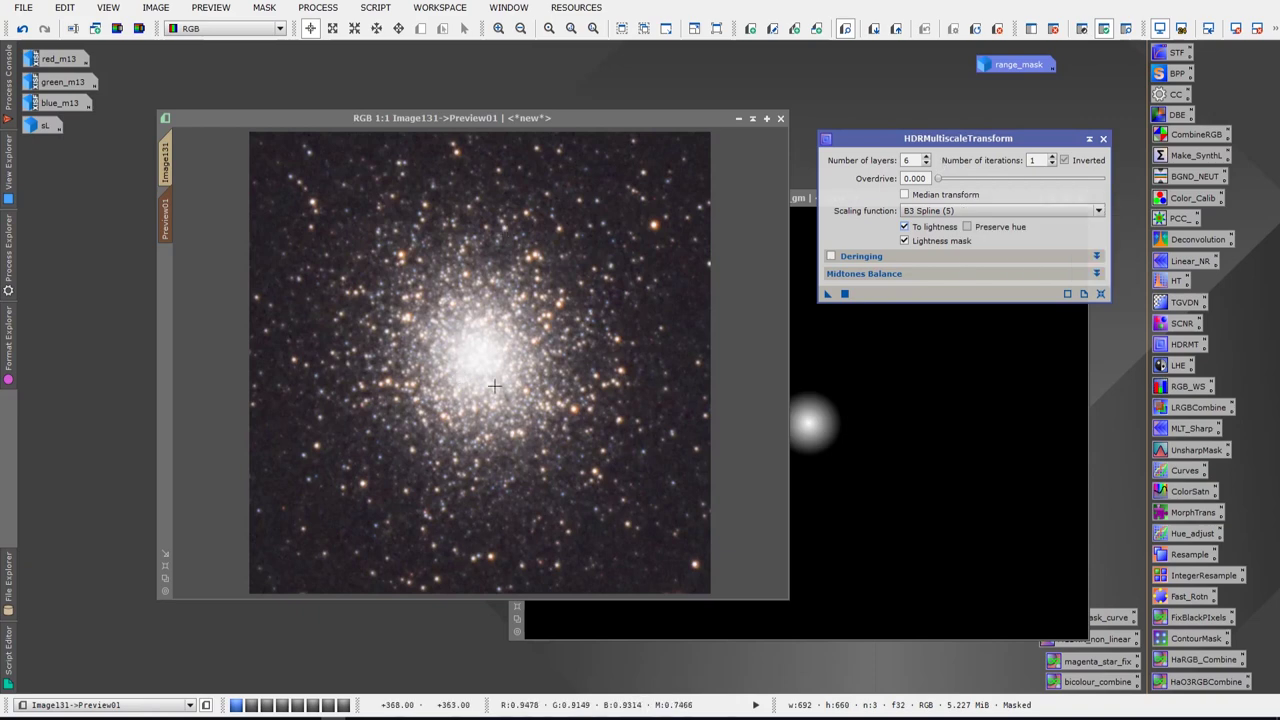
{"action": "left_click_drag", "start_coordinate": [827, 293], "coordinate": [481, 332]}
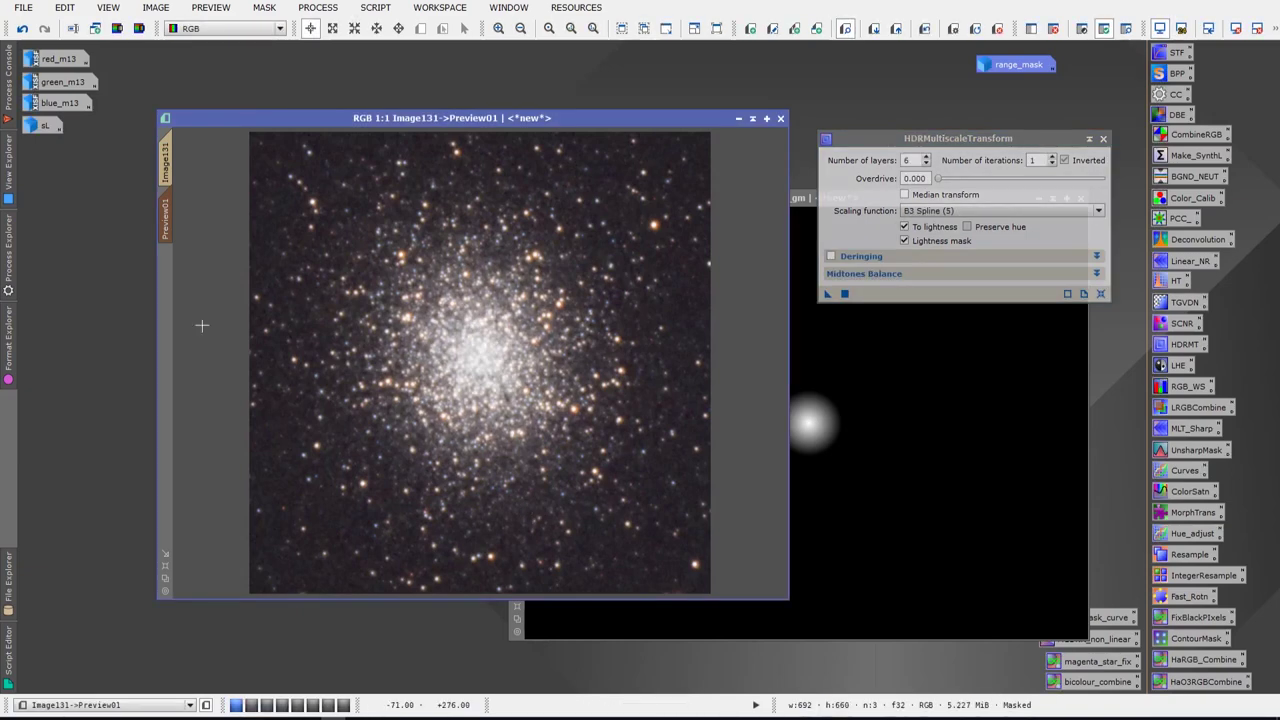
{"action": "scroll", "coordinate": [479, 372], "scroll_direction": "up", "scroll_amount": 1}
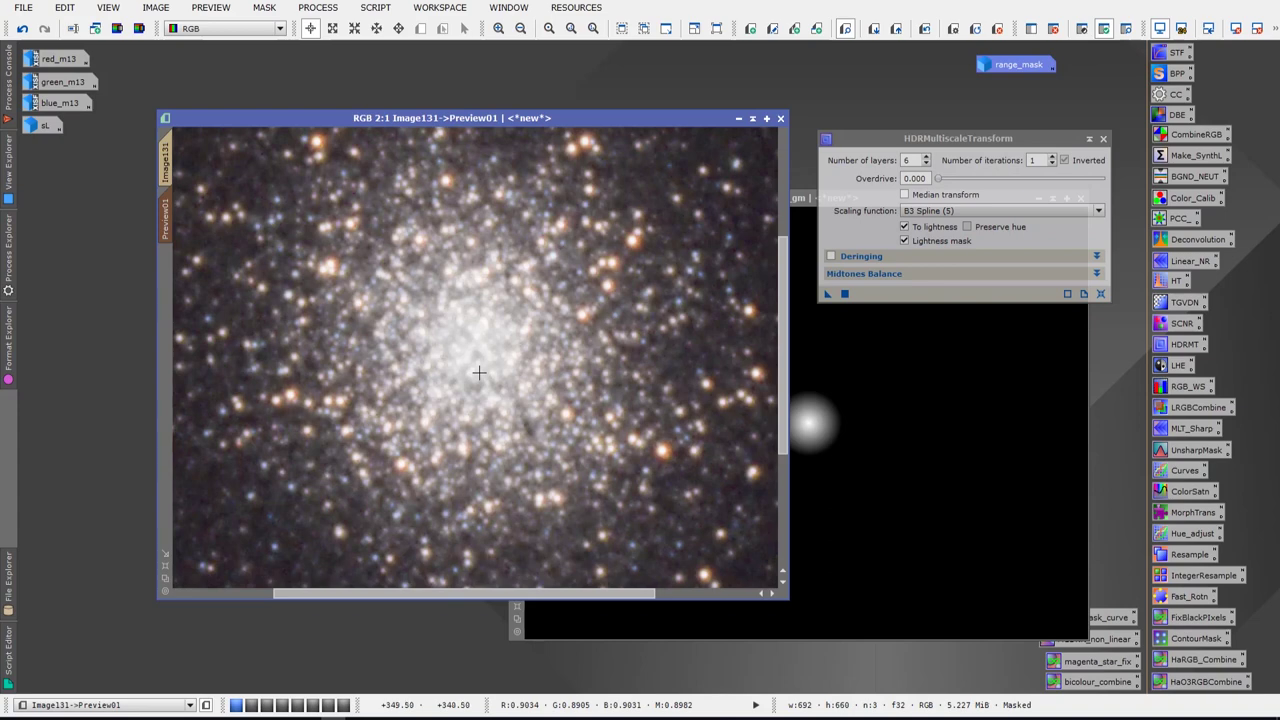
{"action": "key", "text": "ctrl+shift+z"}
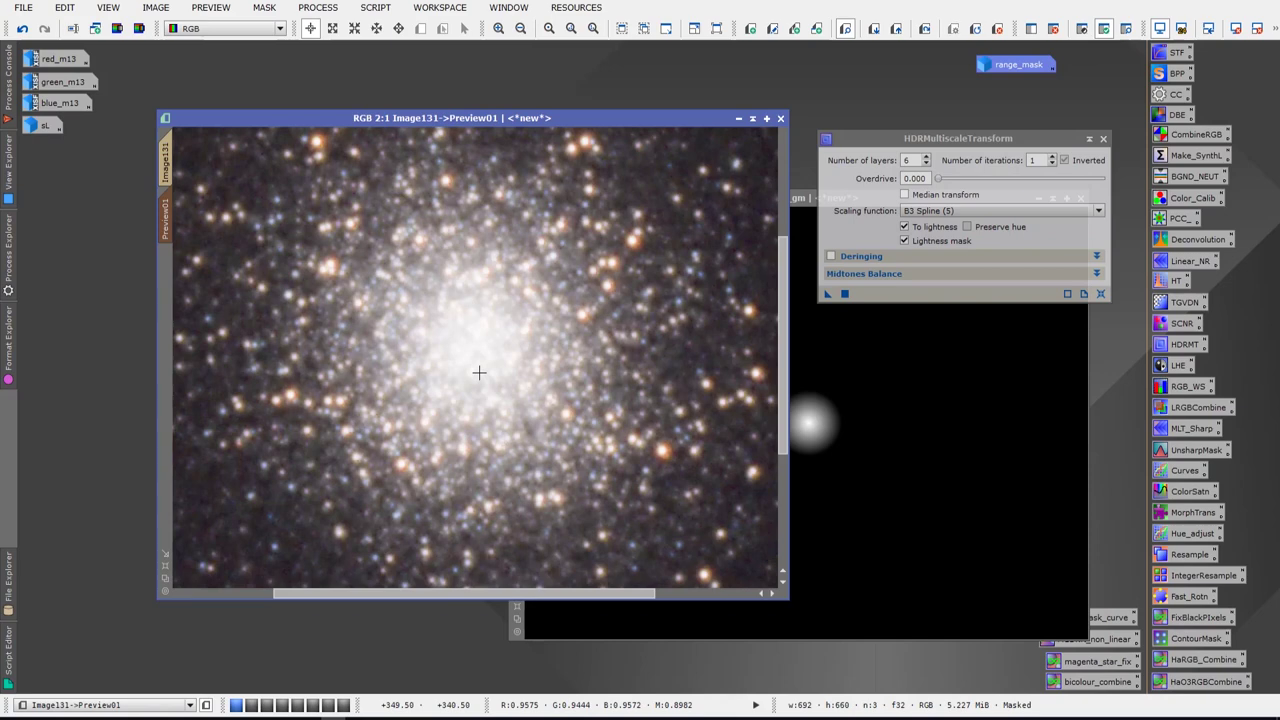
{"action": "key", "text": "ctrl+shift+y"}
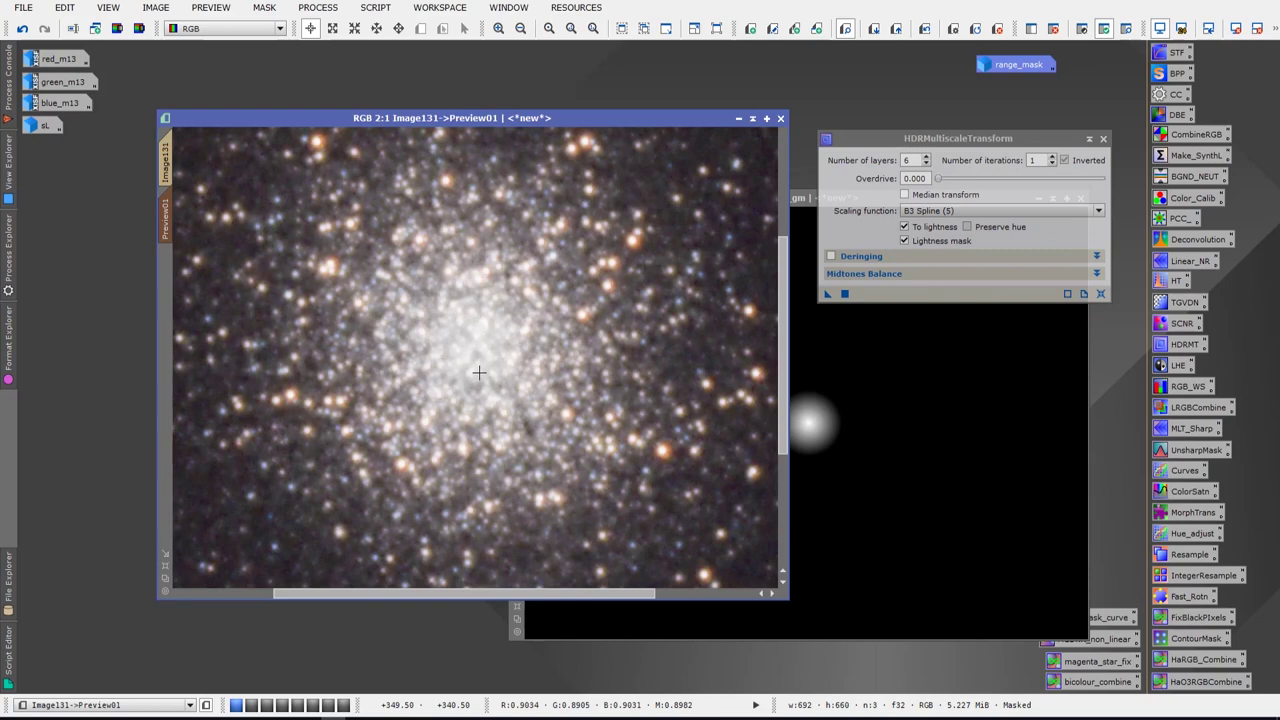
{"action": "key", "text": "ctrl+shift+z"}
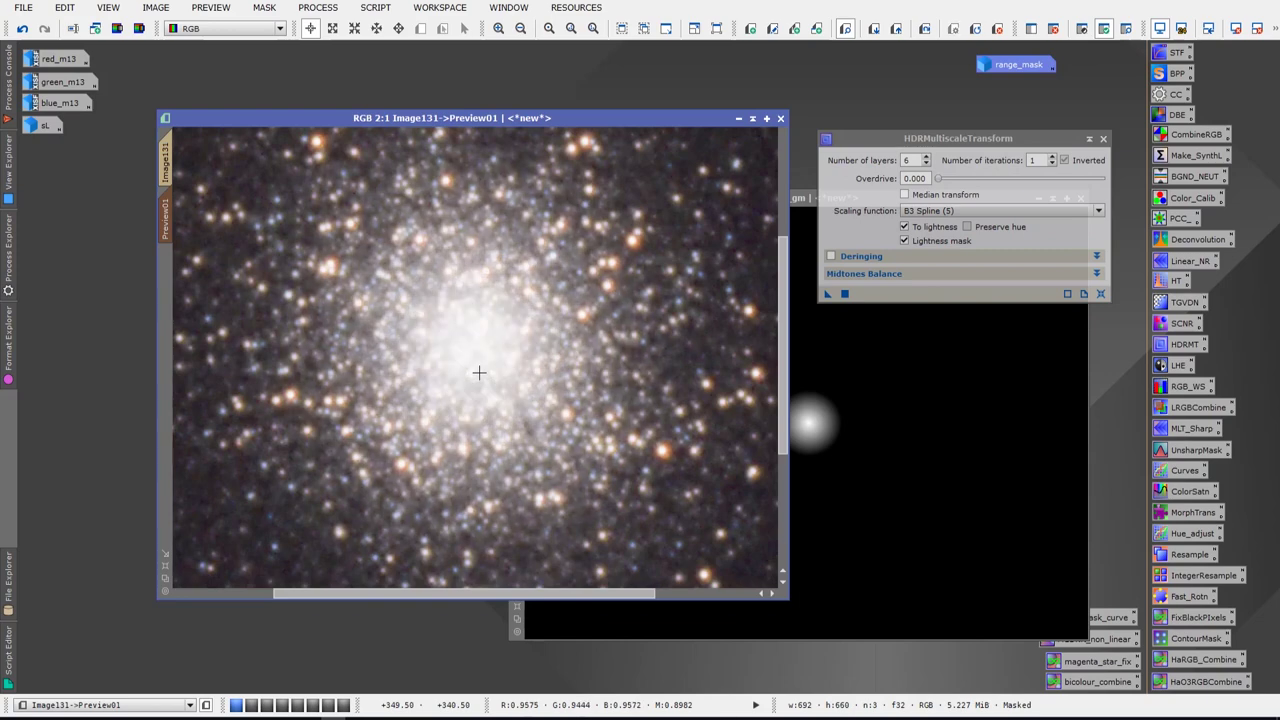
{"action": "key", "text": "ctrl+shift+y"}
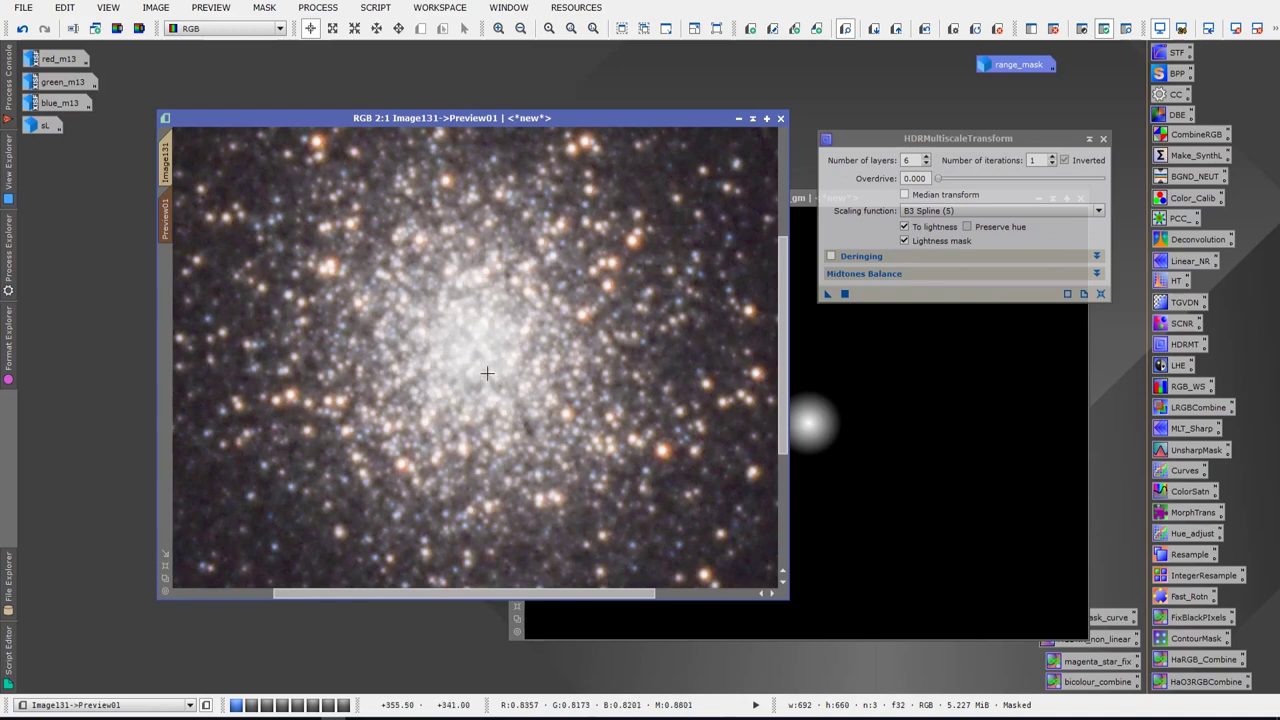
{"action": "scroll", "coordinate": [482, 367], "scroll_direction": "down", "scroll_amount": 2}
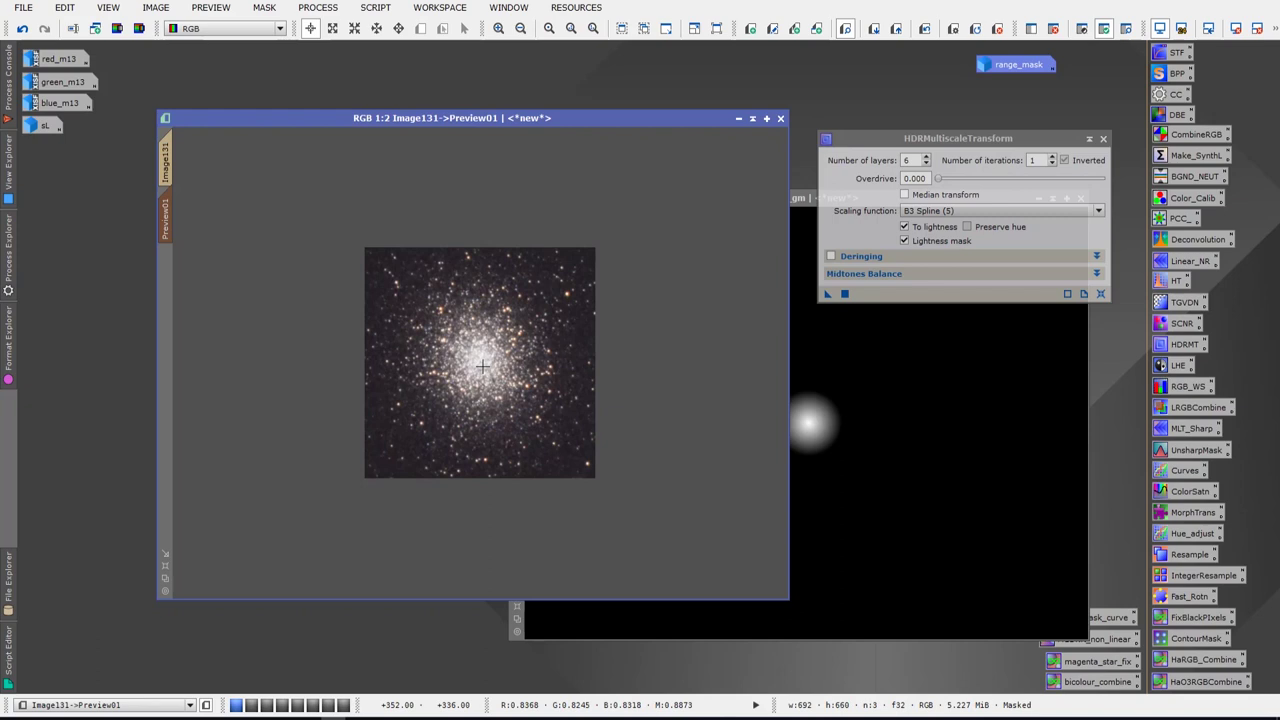
{"action": "scroll", "coordinate": [482, 367], "scroll_direction": "up", "scroll_amount": 1}
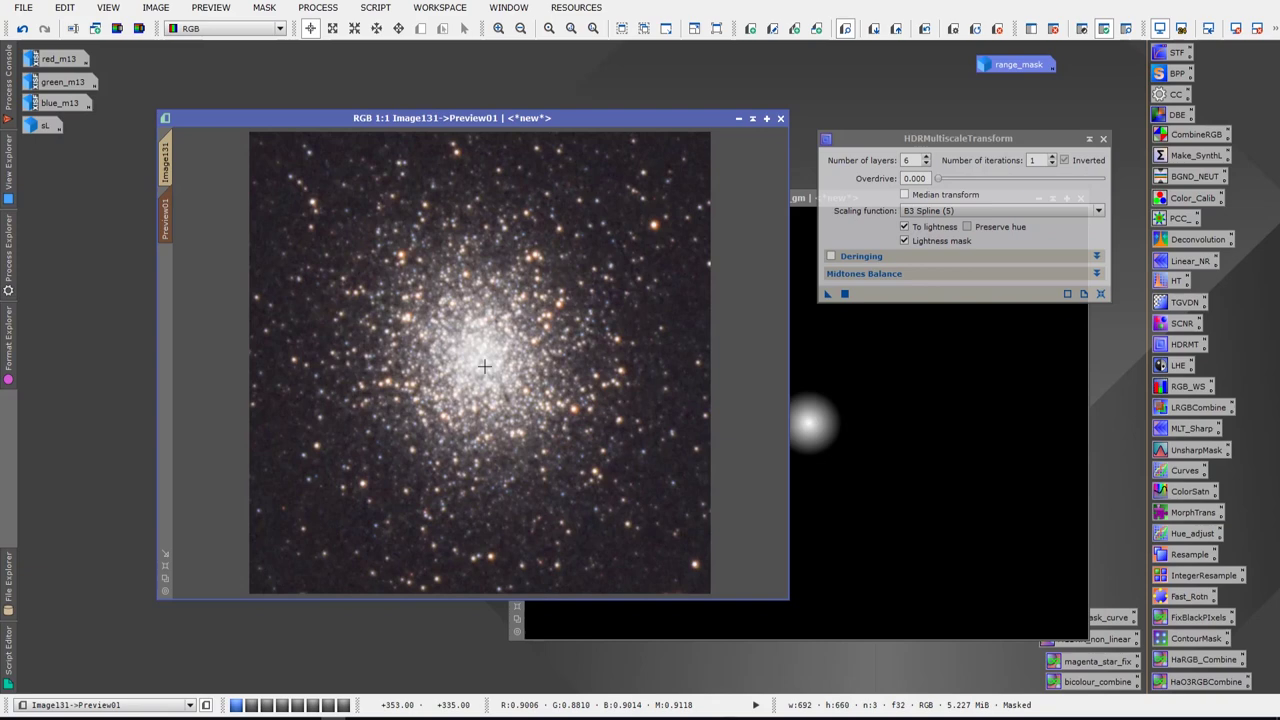
- Apply a 3-layer HDRMultiscaleTransform to Preview01, then undo the harsh result
{"action": "scroll", "coordinate": [484, 366], "scroll_direction": "up", "scroll_amount": 1}
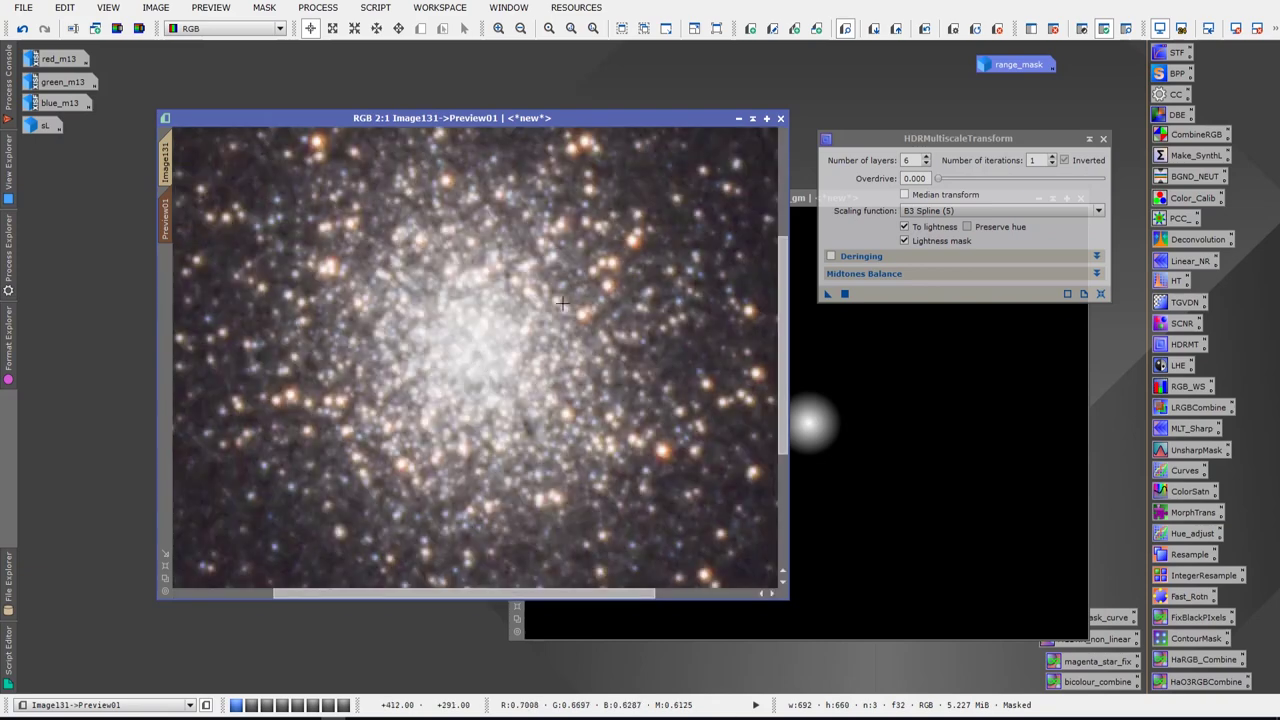
{"action": "left_click", "coordinate": [927, 157]}
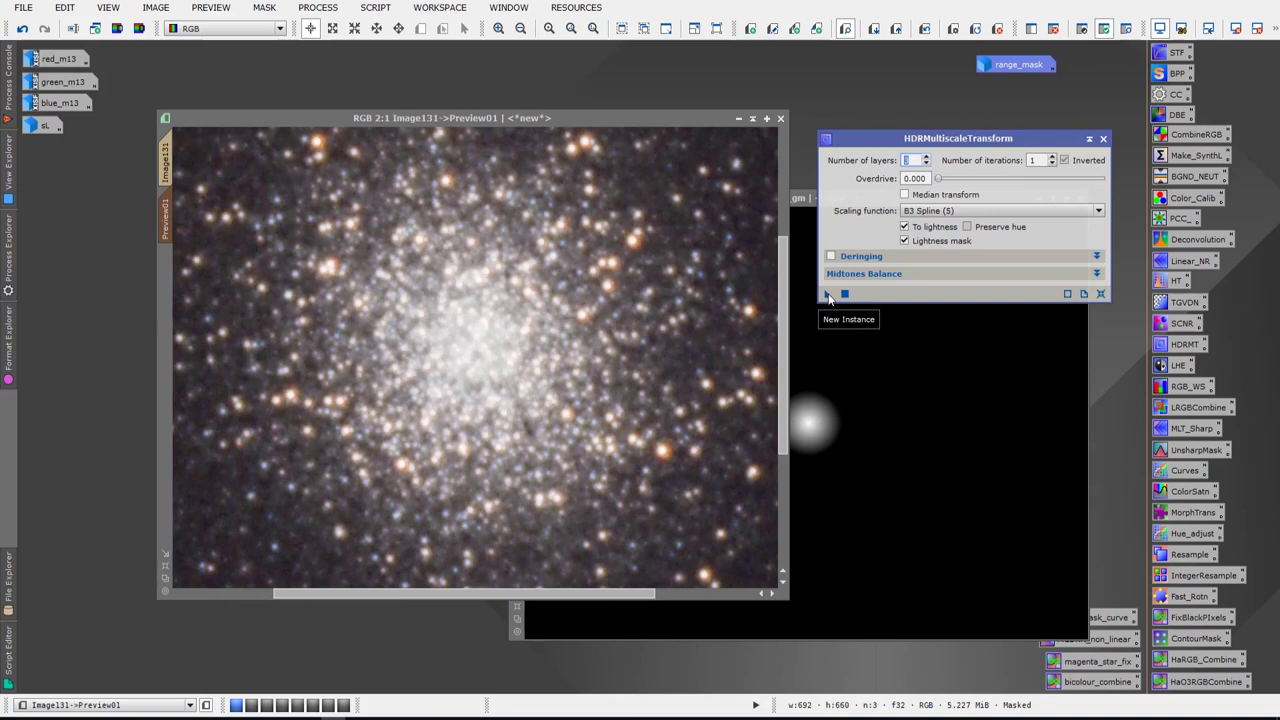
{"action": "left_click_drag", "start_coordinate": [828, 295], "coordinate": [380, 312]}
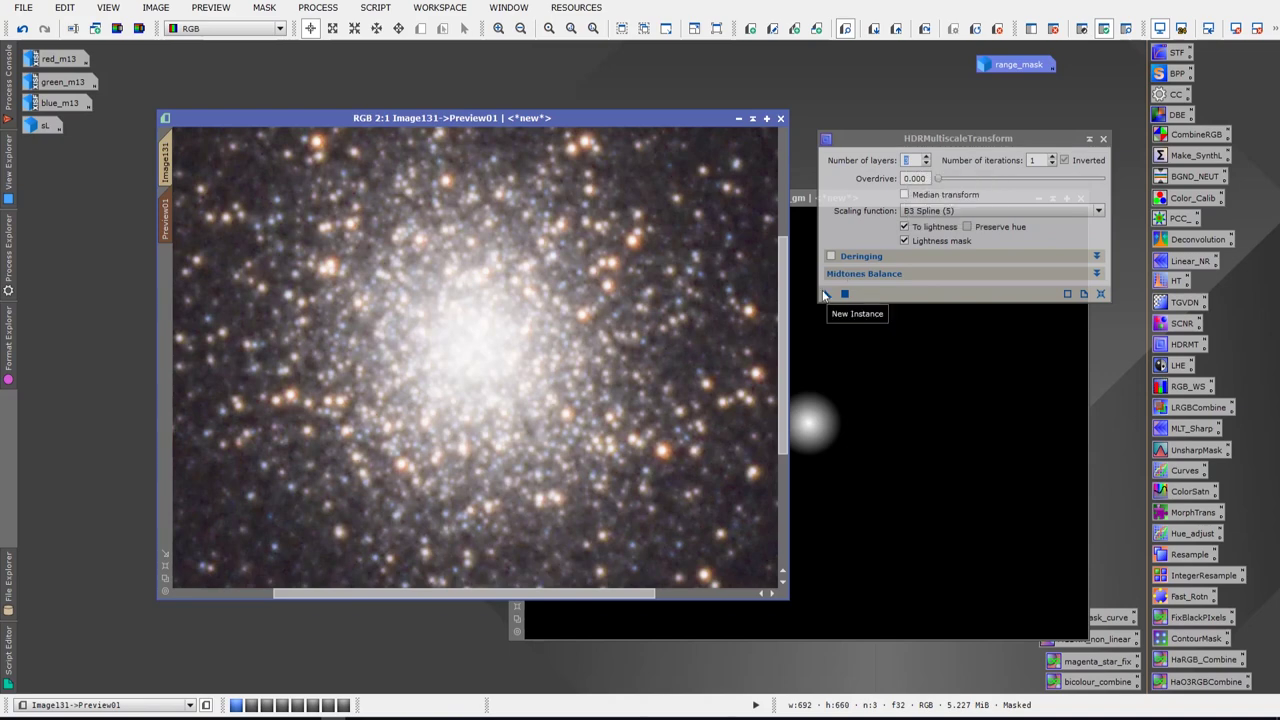
{"action": "left_click_drag", "start_coordinate": [828, 293], "coordinate": [521, 320]}
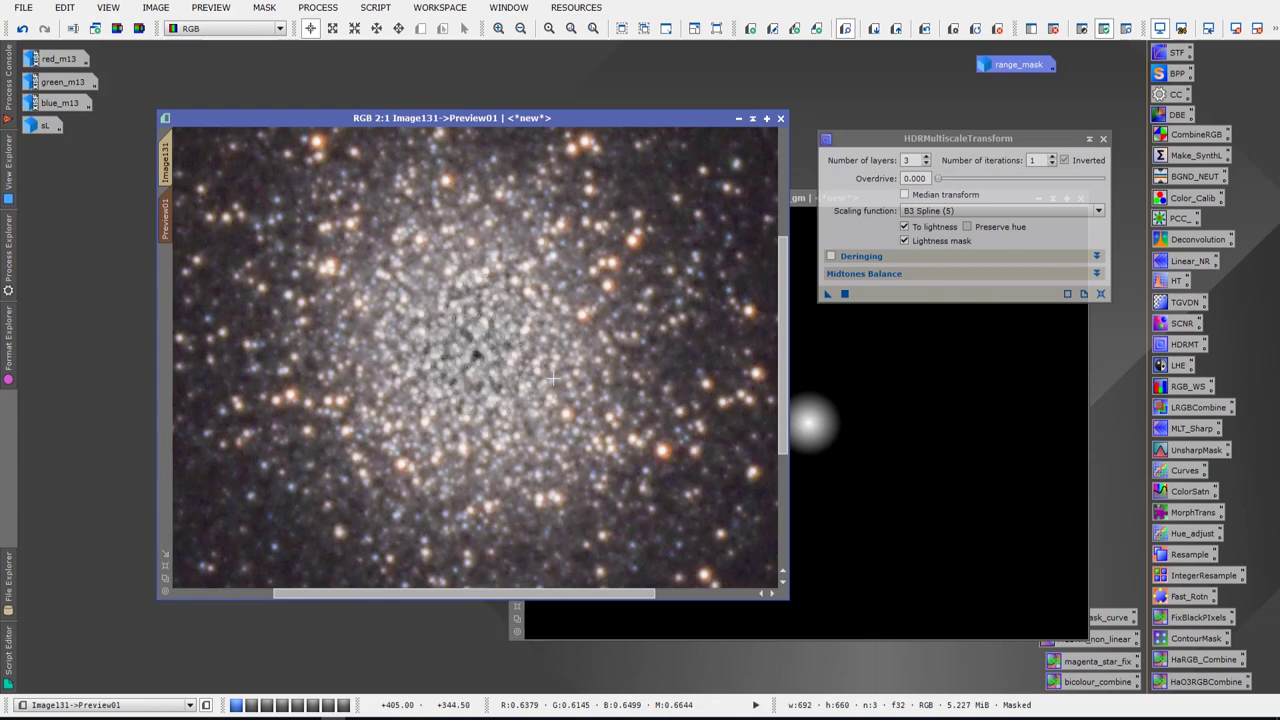
{"action": "key", "text": "ctrl+shift+z"}
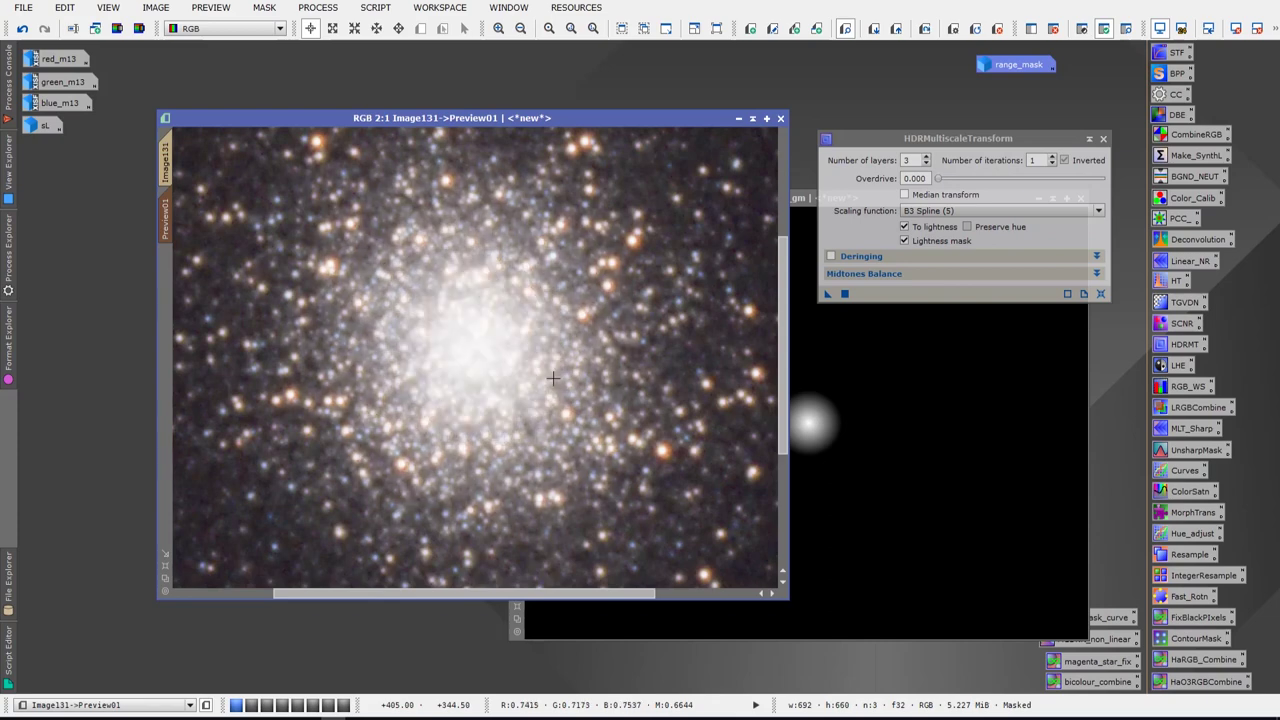
- Apply HDRMultiscaleTransform with 8 layers to Preview01 of the M13 cluster
{"action": "left_click", "coordinate": [926, 160]}
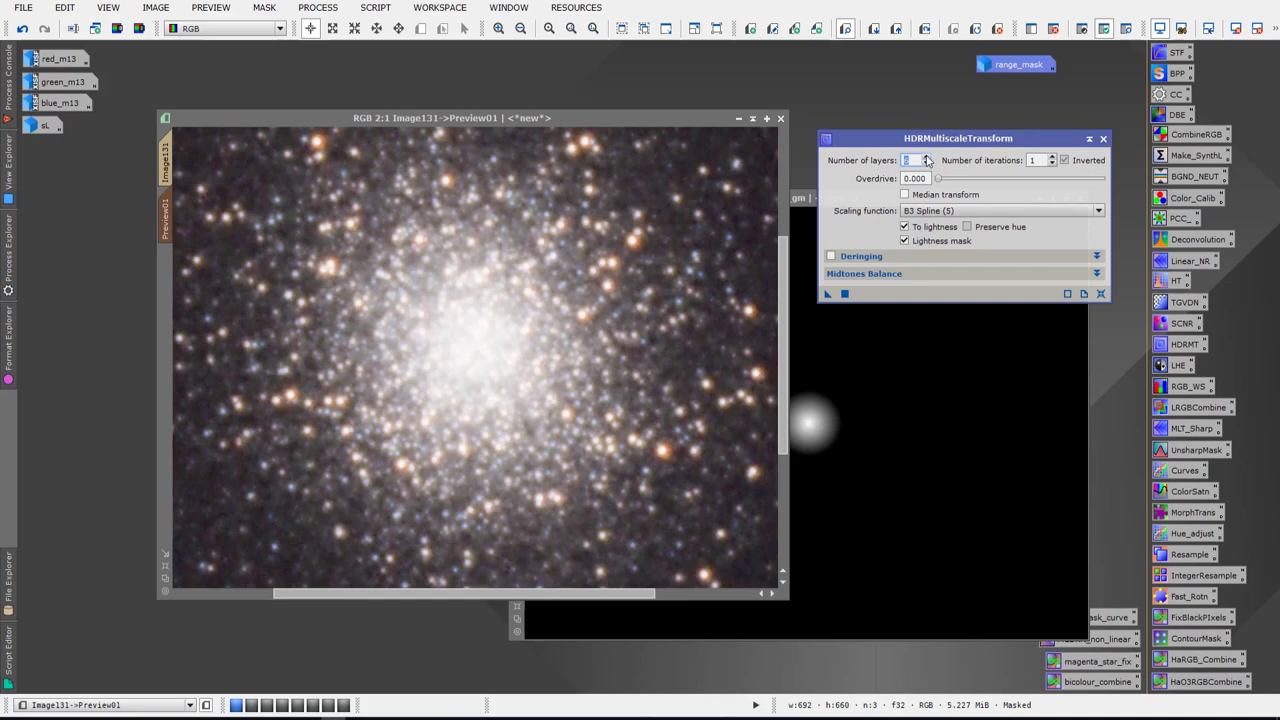
{"action": "left_click_drag", "start_coordinate": [827, 293], "coordinate": [429, 364]}
{"action": "left_click_drag", "start_coordinate": [456, 342], "coordinate": [486, 428]}
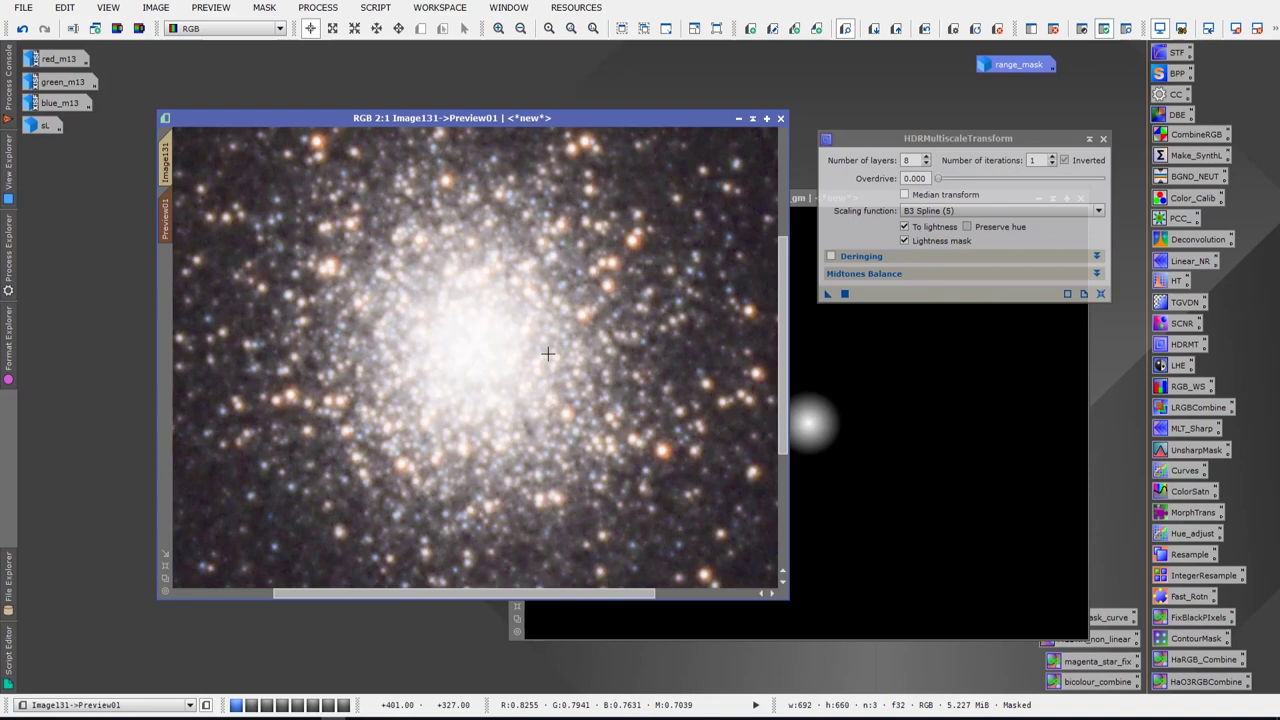
- Compare the 8-layer result before and after, then set Number of layers to 6
{"action": "key", "text": "ctrl+shift+z"}
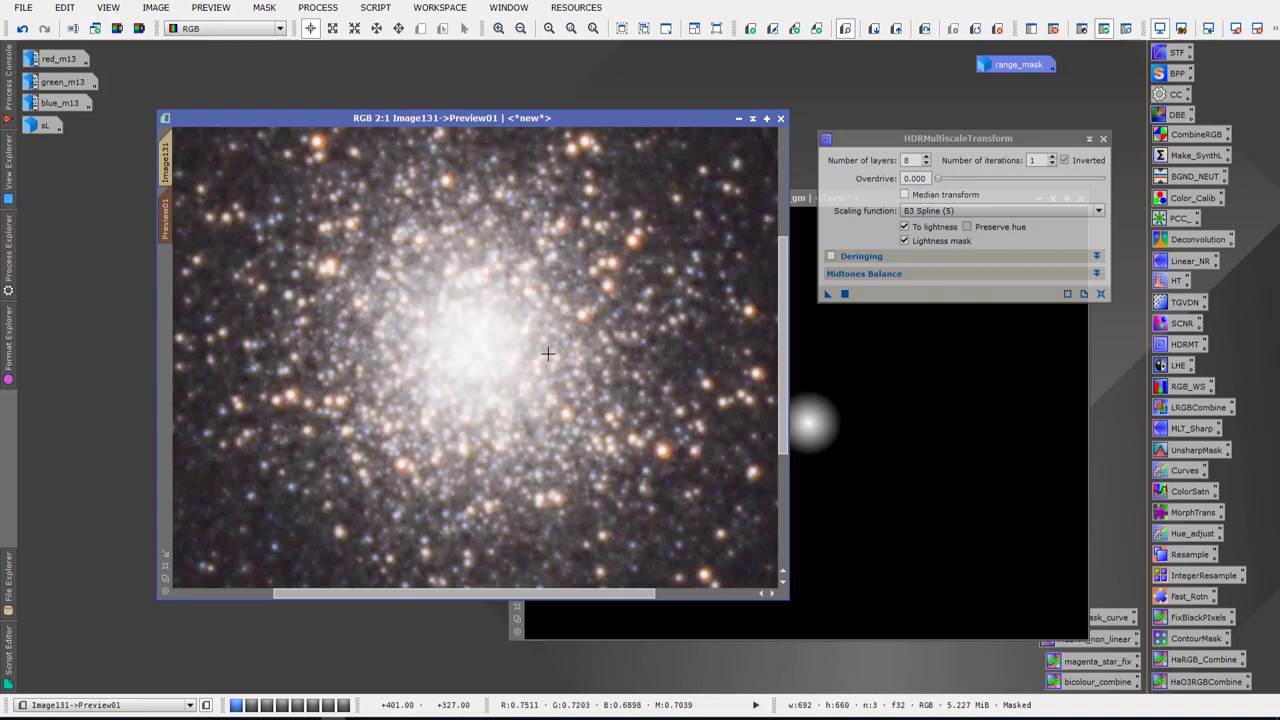
{"action": "key", "text": "ctrl+shift+z"}
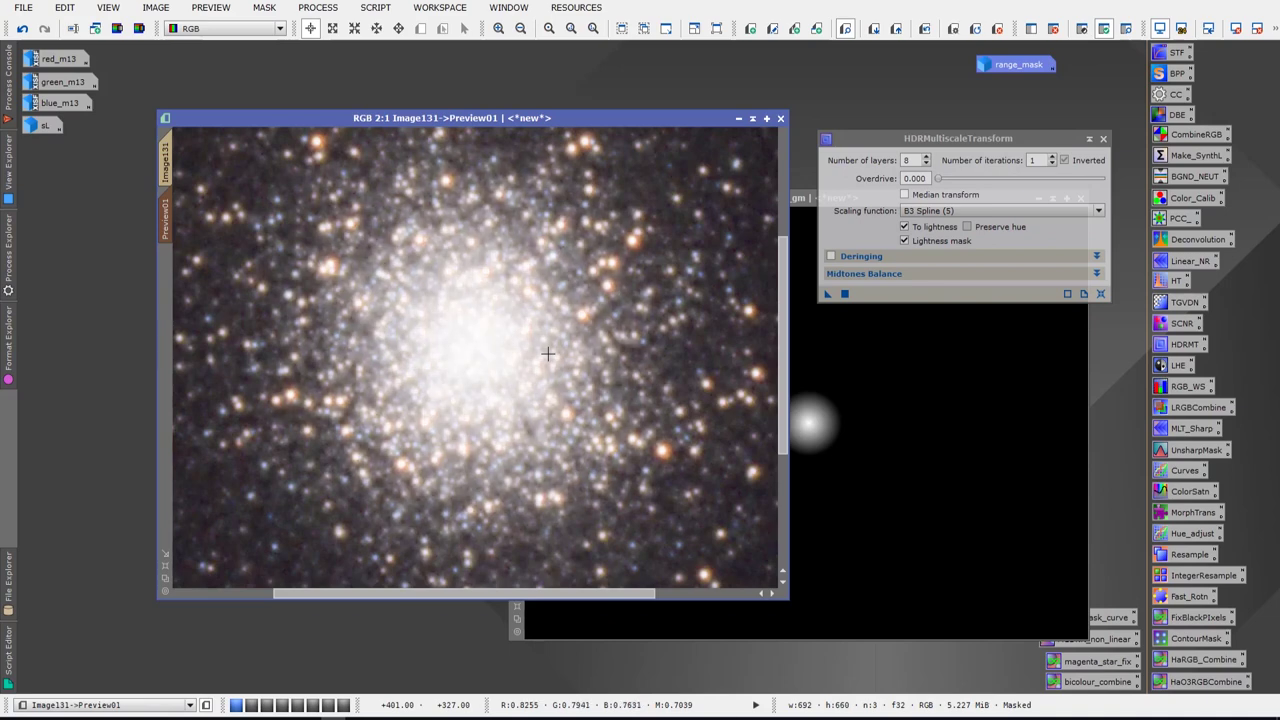
{"action": "key", "text": "ctrl+shift+z"}
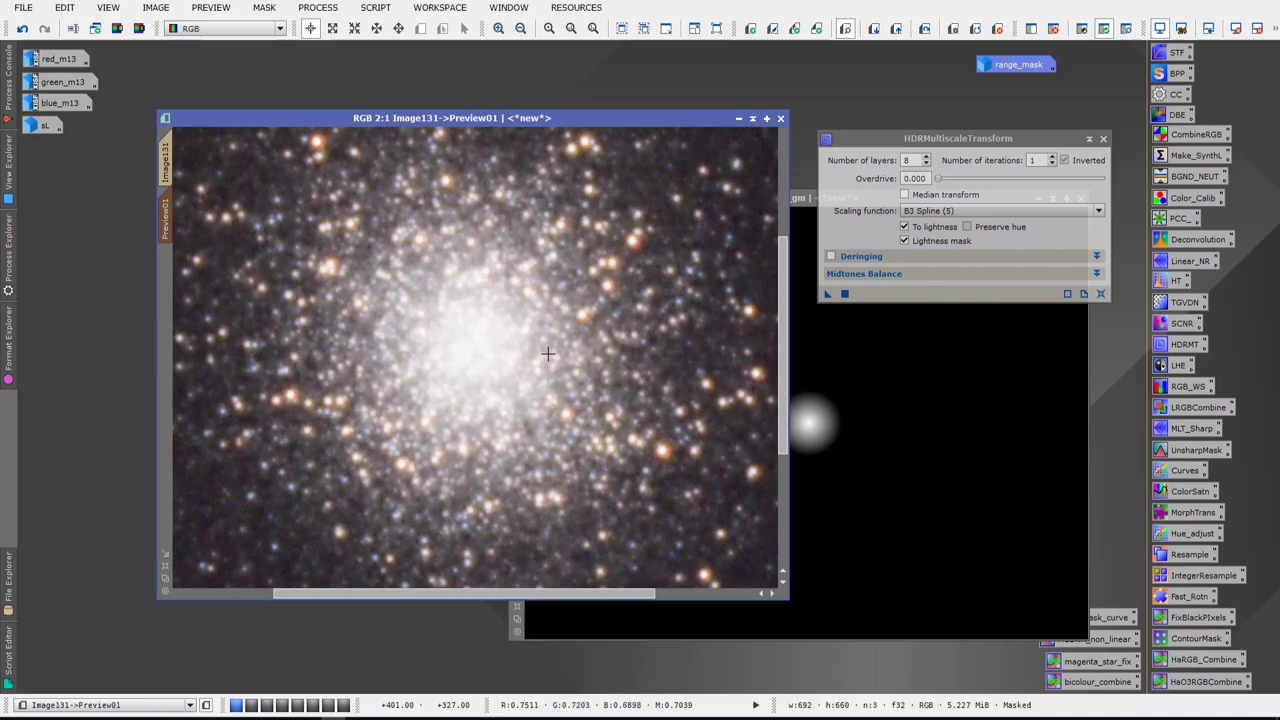
{"action": "left_click", "coordinate": [927, 165]}
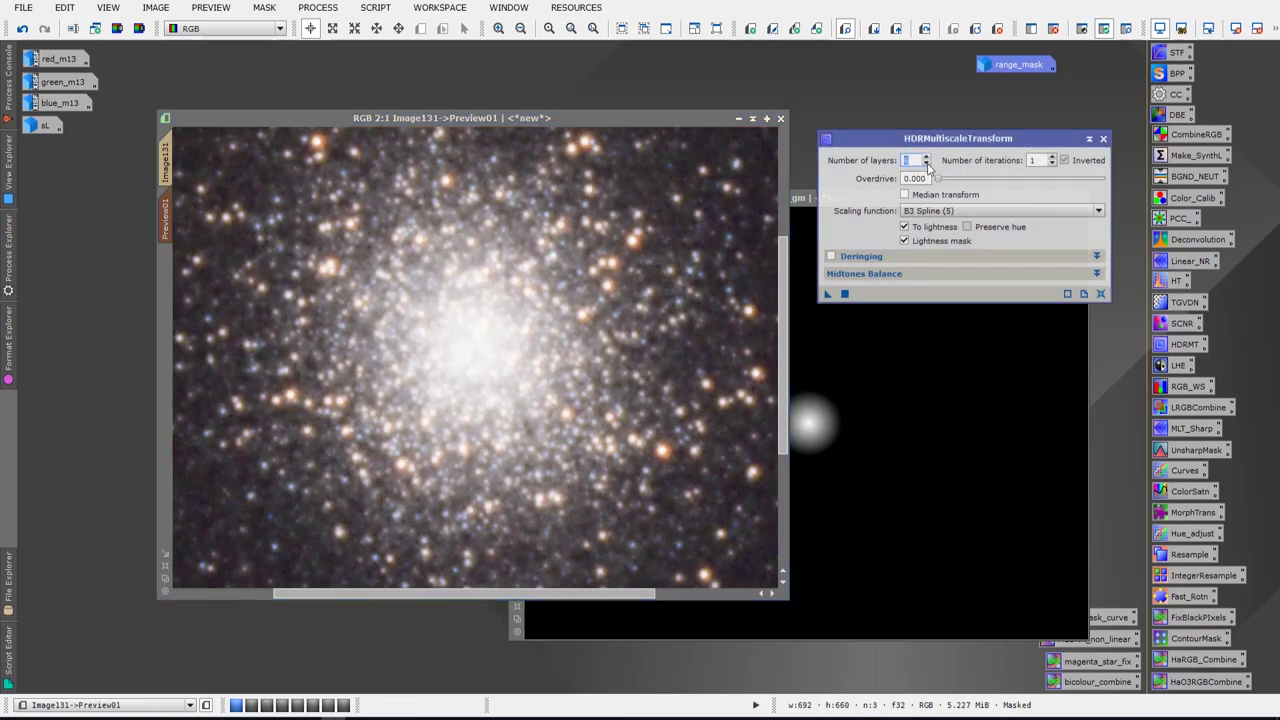
{"action": "type", "text": "6"}
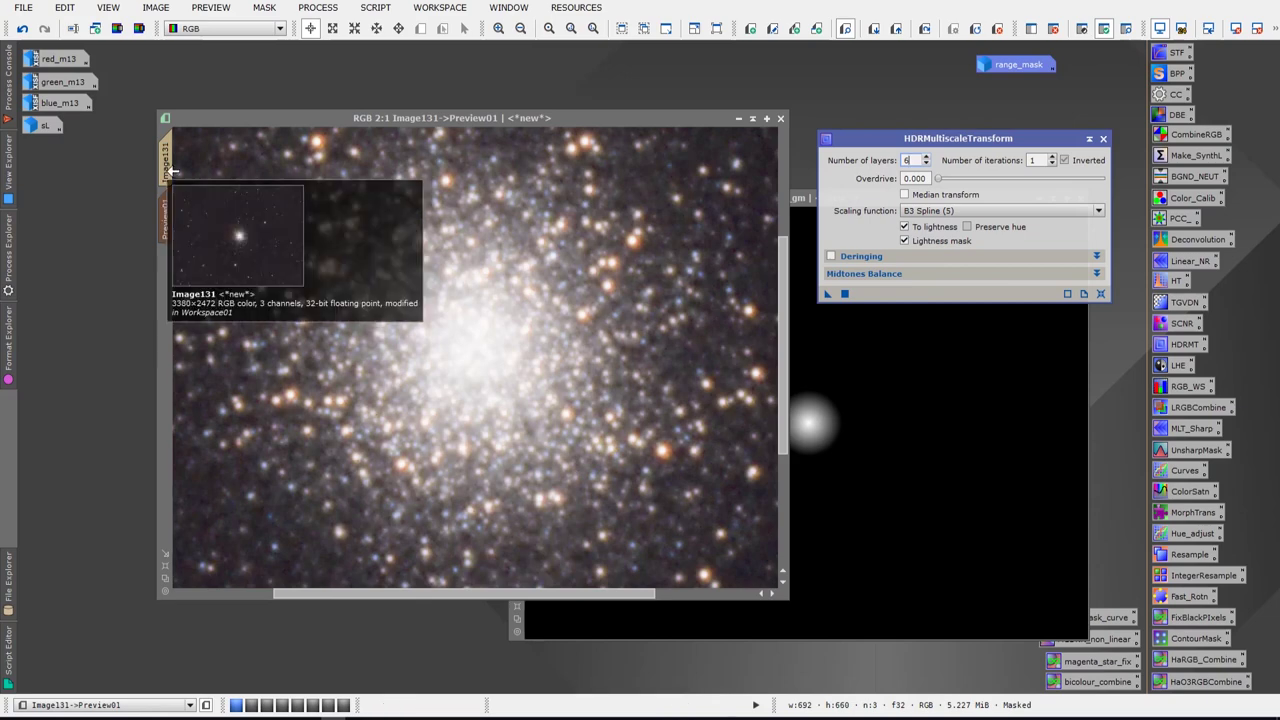
- Apply the 6-layer HDRMultiscaleTransform to the full Image131 and zoom to inspect M13's core
{"action": "left_click", "coordinate": [165, 158]}
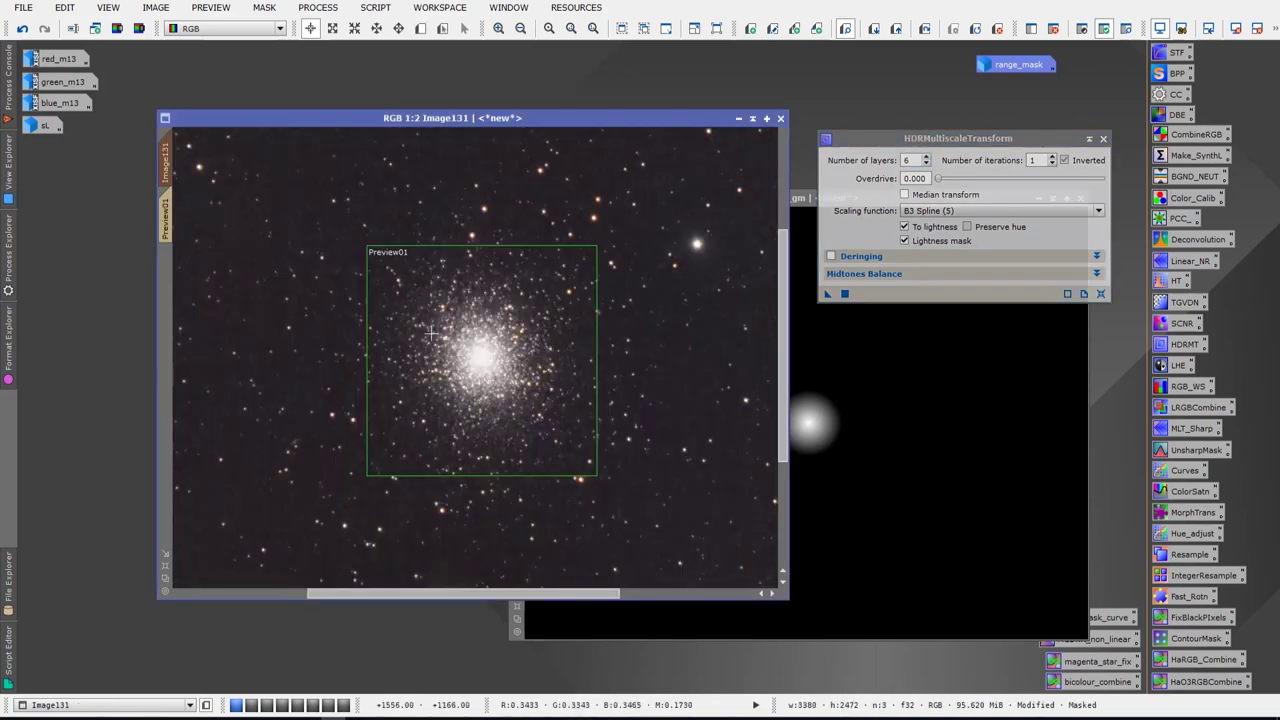
{"action": "left_click_drag", "start_coordinate": [826, 296], "coordinate": [503, 371]}
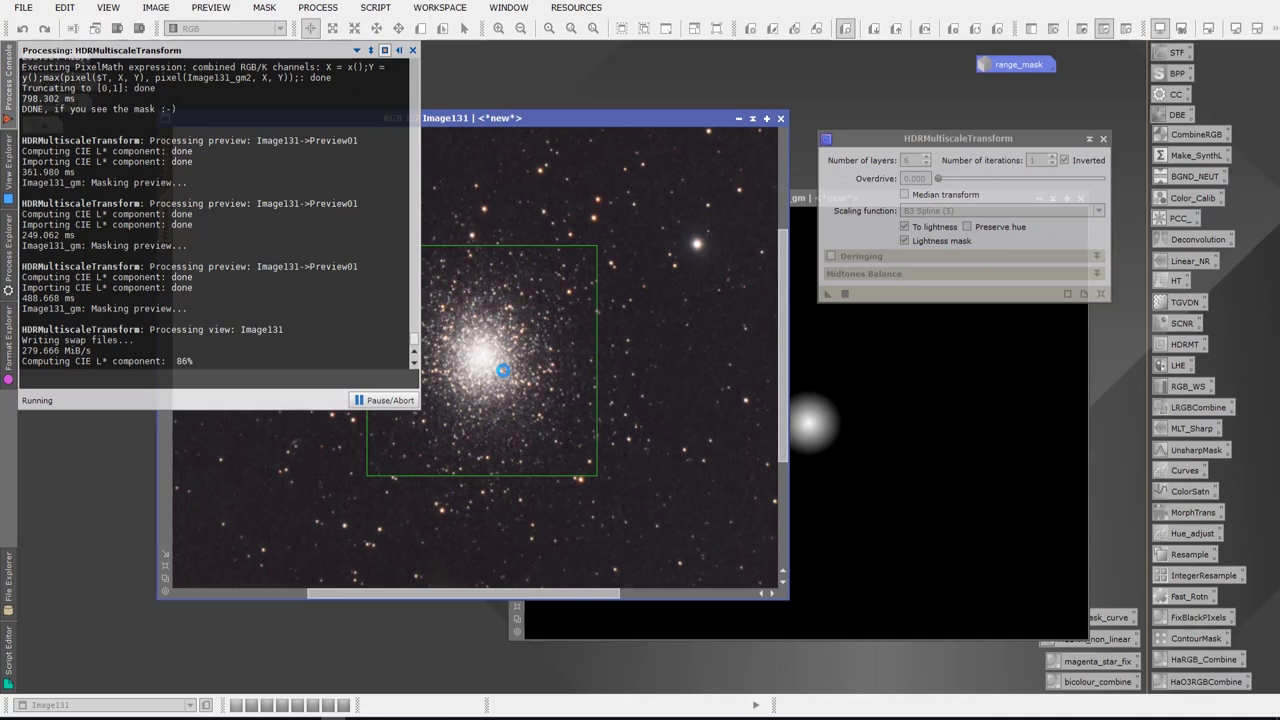
{"action": "scroll", "coordinate": [503, 371], "scroll_direction": "up", "scroll_amount": 3}
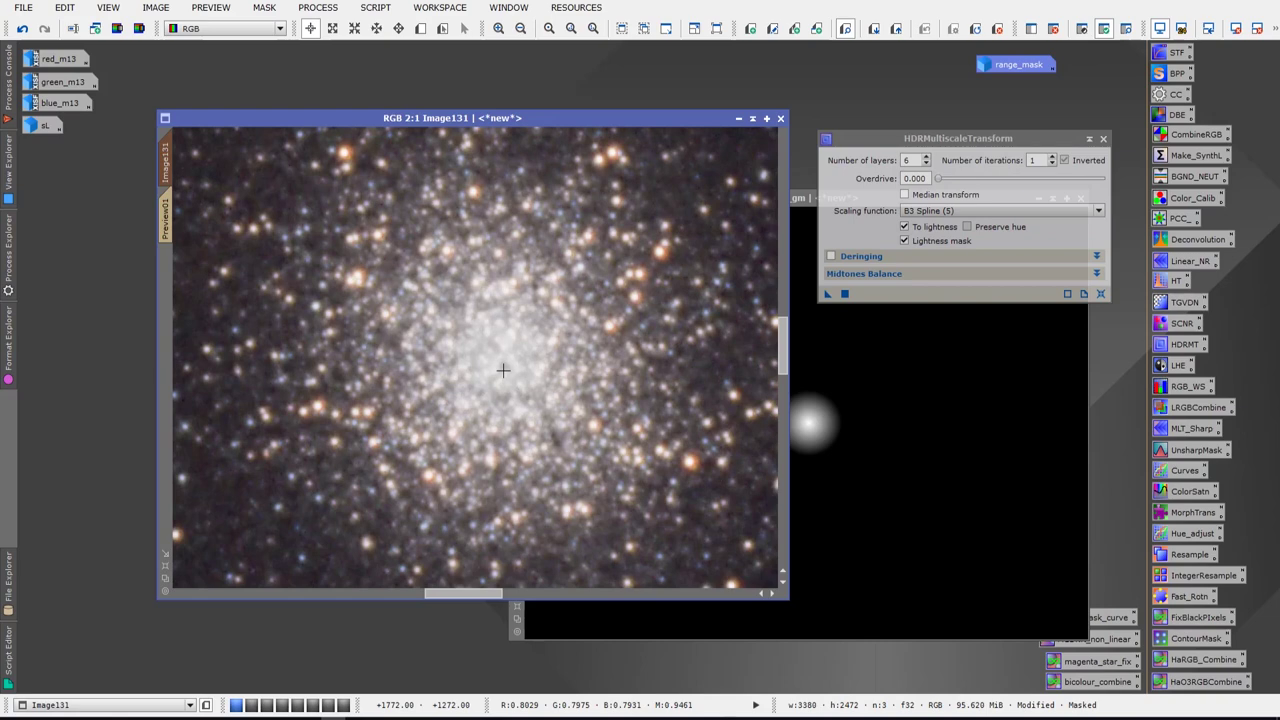
{"action": "scroll", "coordinate": [503, 371], "scroll_direction": "up", "scroll_amount": 1}
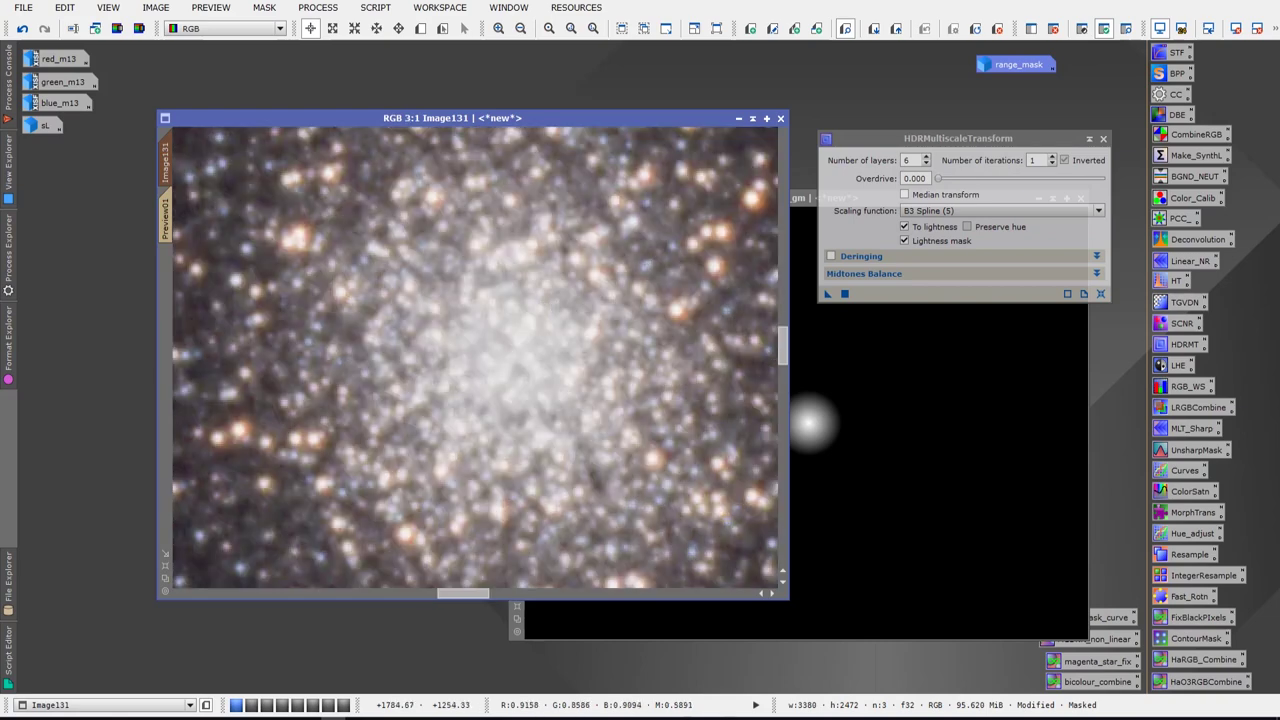
{"action": "scroll", "coordinate": [503, 354], "scroll_direction": "down", "scroll_amount": 1}
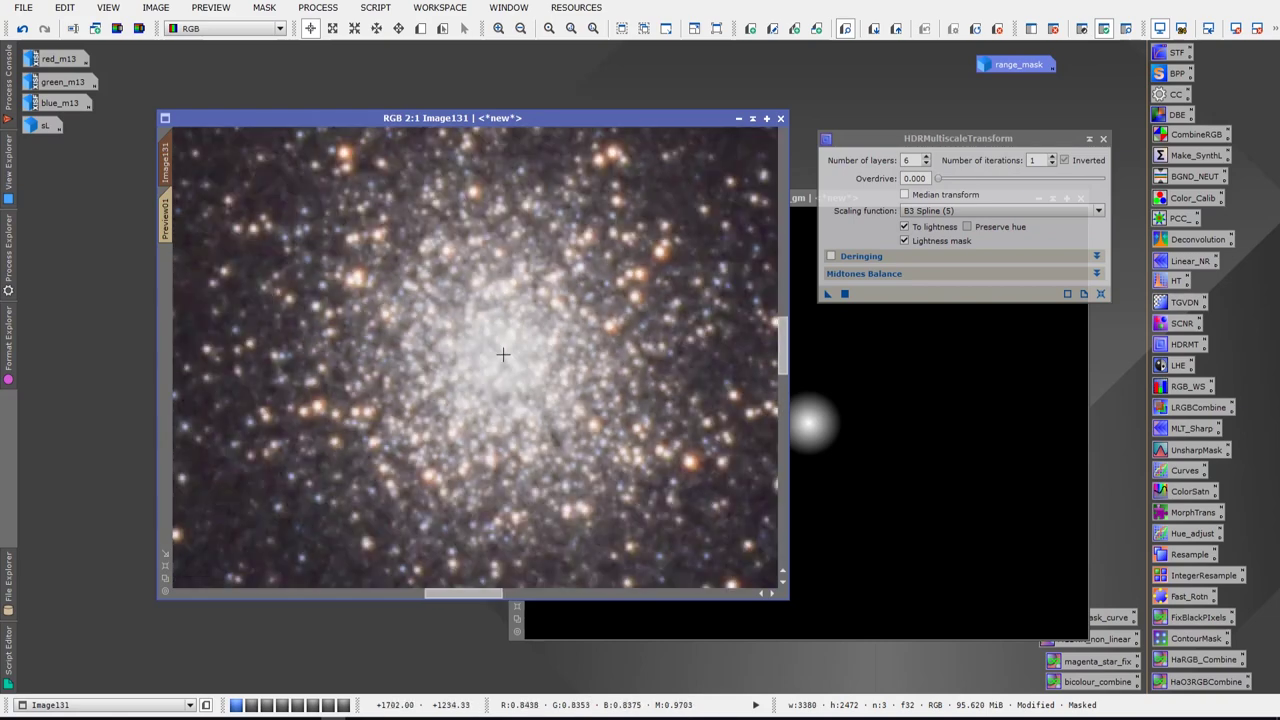
{"action": "scroll", "coordinate": [503, 354], "scroll_direction": "down", "scroll_amount": 1}
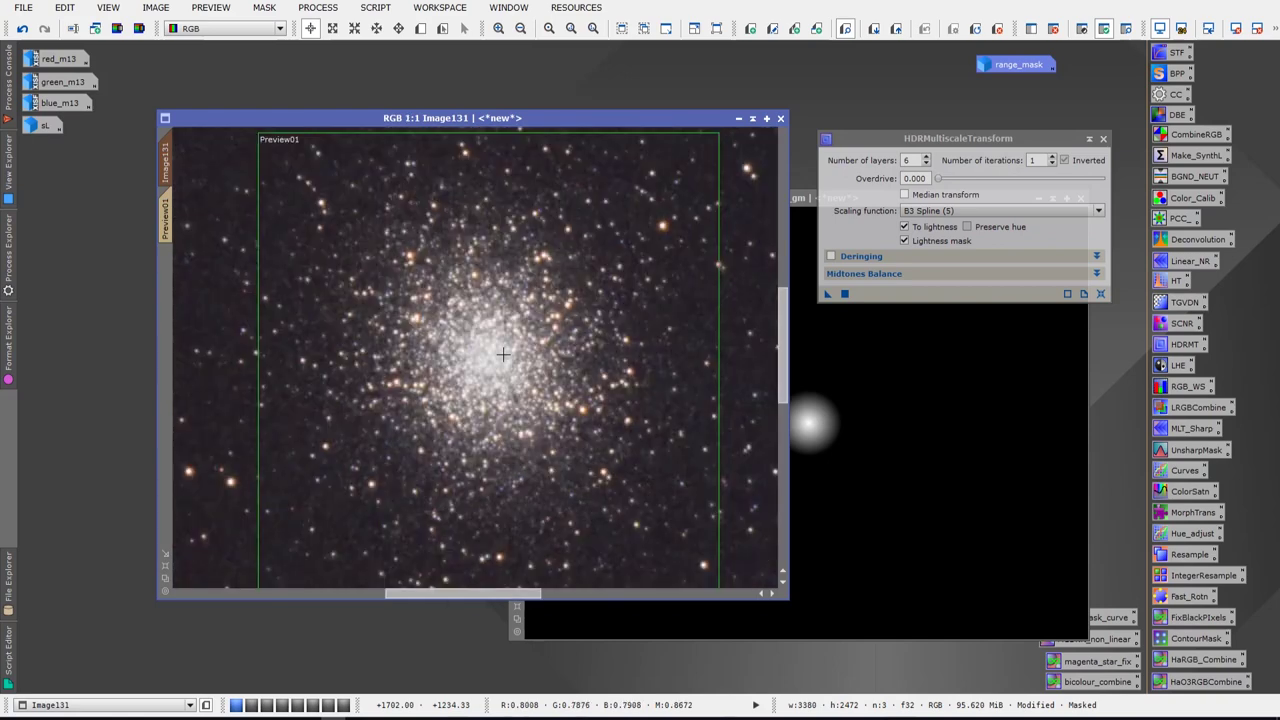